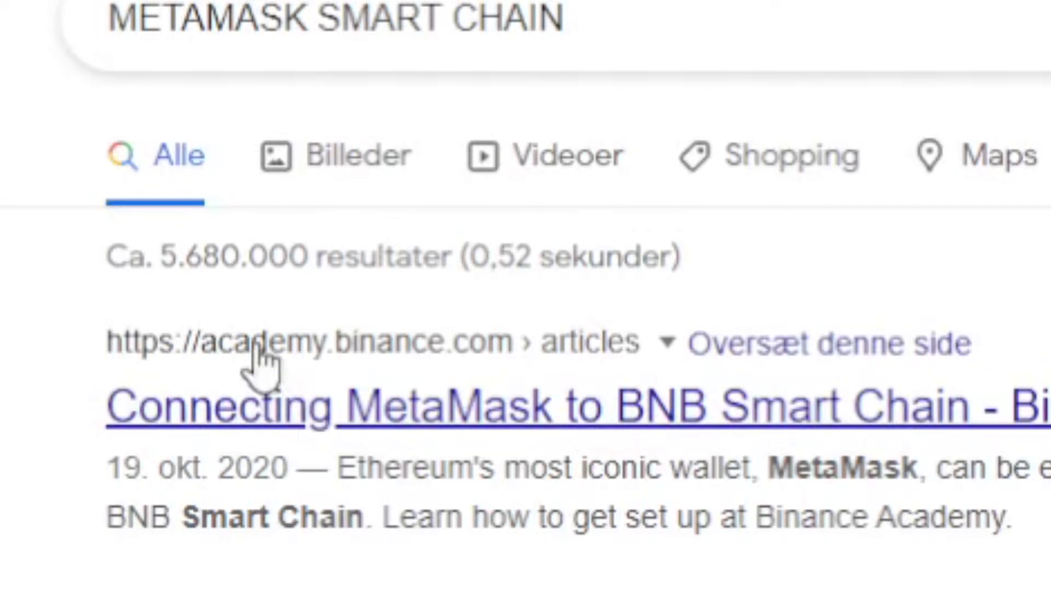
# Find the BNB Smart Chain mainnet parameters in the Binance Academy article on connecting MetaMask, and start adding a network in the MetaMask wallet
pyautogui.click(525, 416)
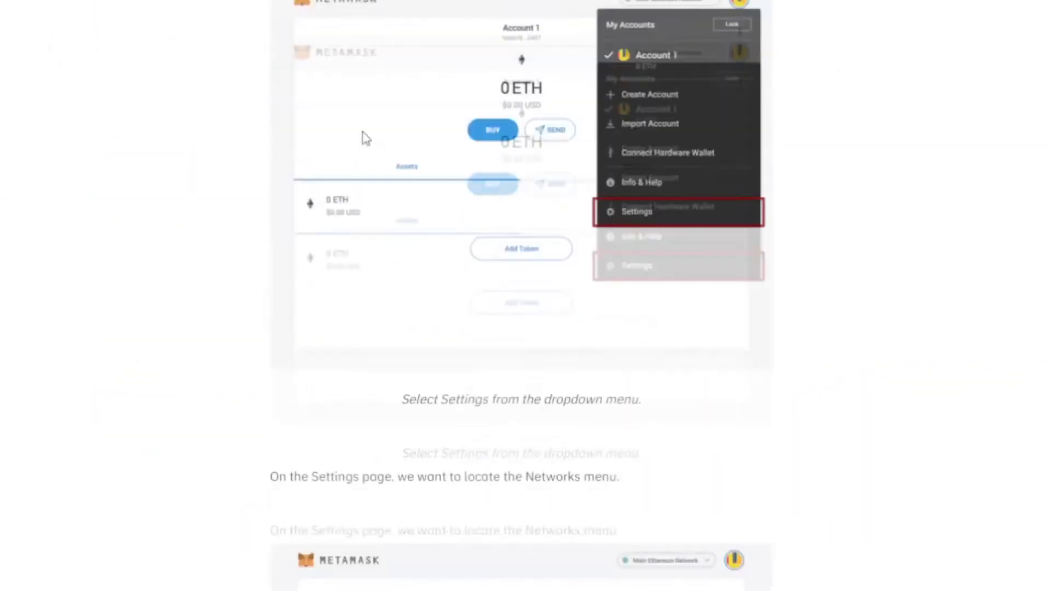
pyautogui.scroll(-15, 366, 145)
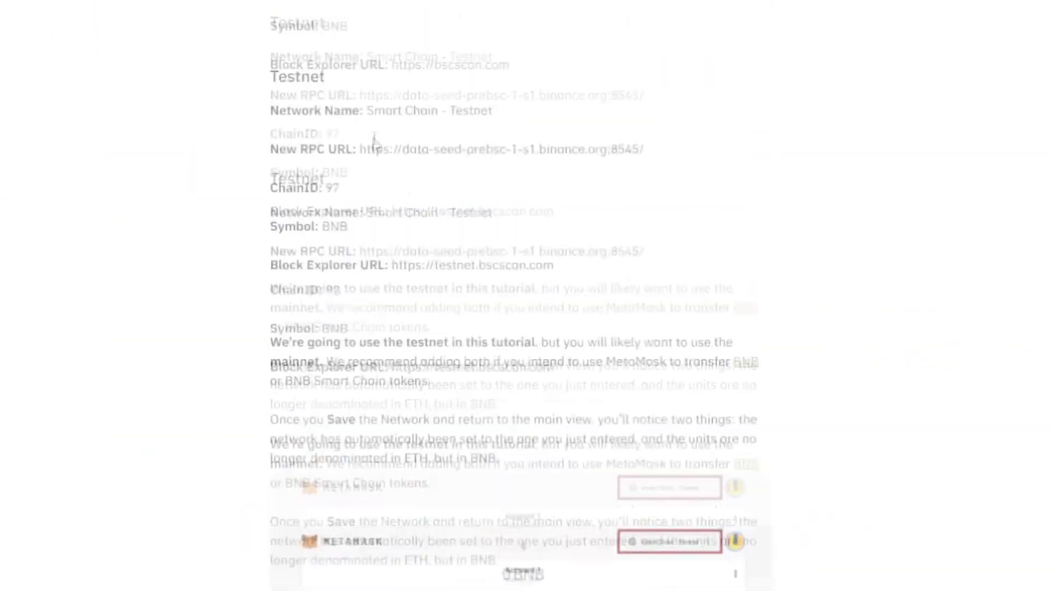
pyautogui.scroll(6, 374, 143)
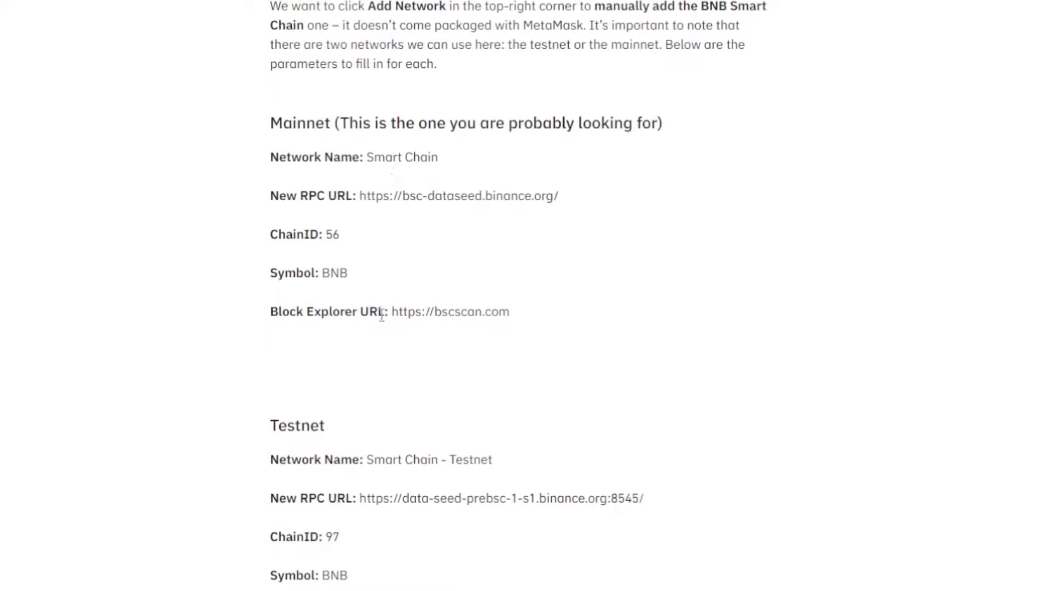
pyautogui.scroll(10, 471, 324)
pyautogui.scroll(-7, 446, 330)
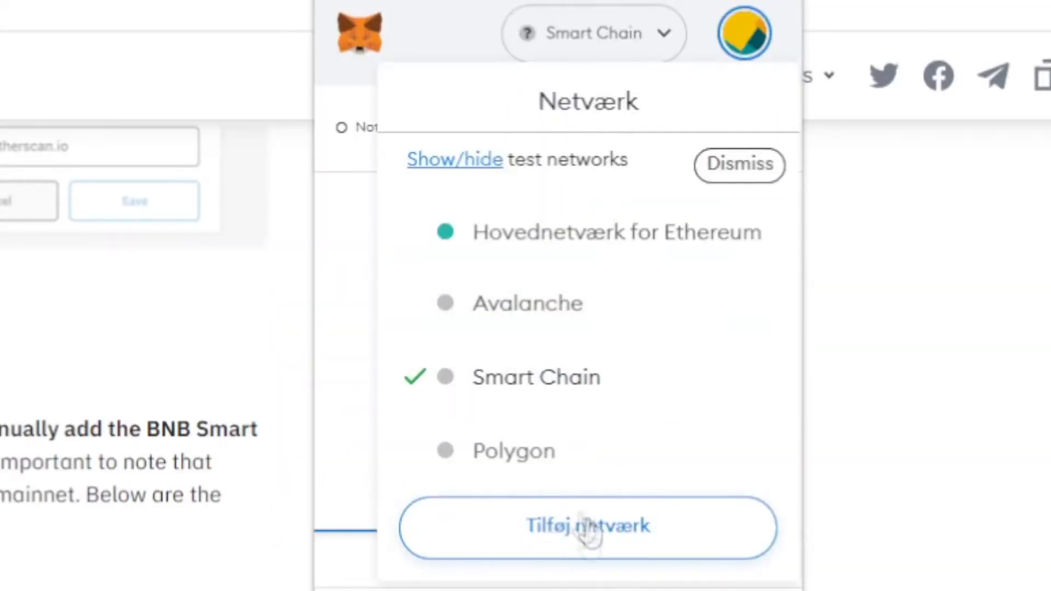
pyautogui.click(598, 529)
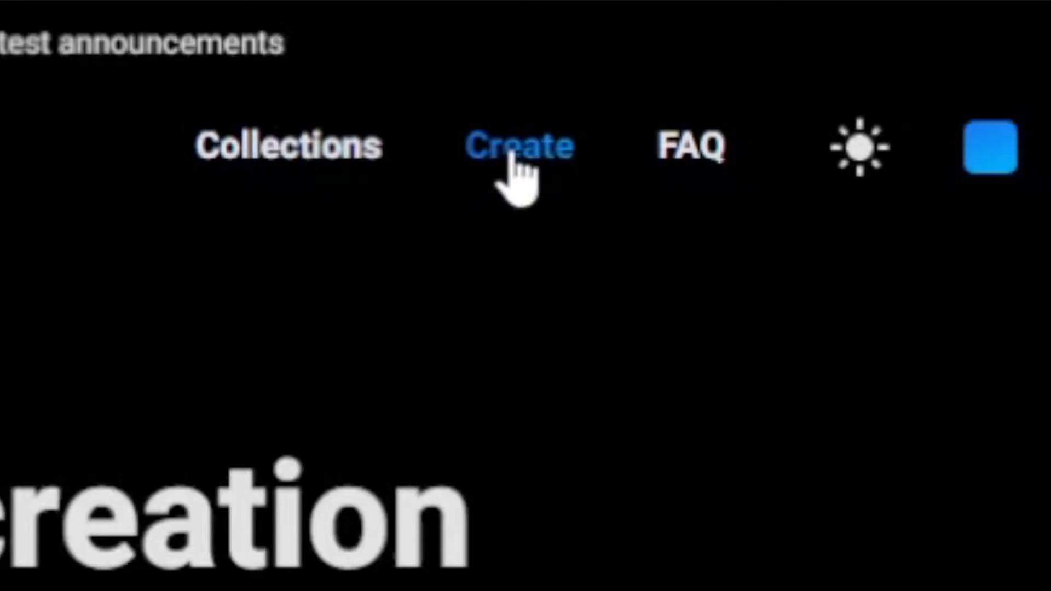
# Switch to LaunchMyNFT and start creating a randomly generated NFT collection
pyautogui.click(506, 159)
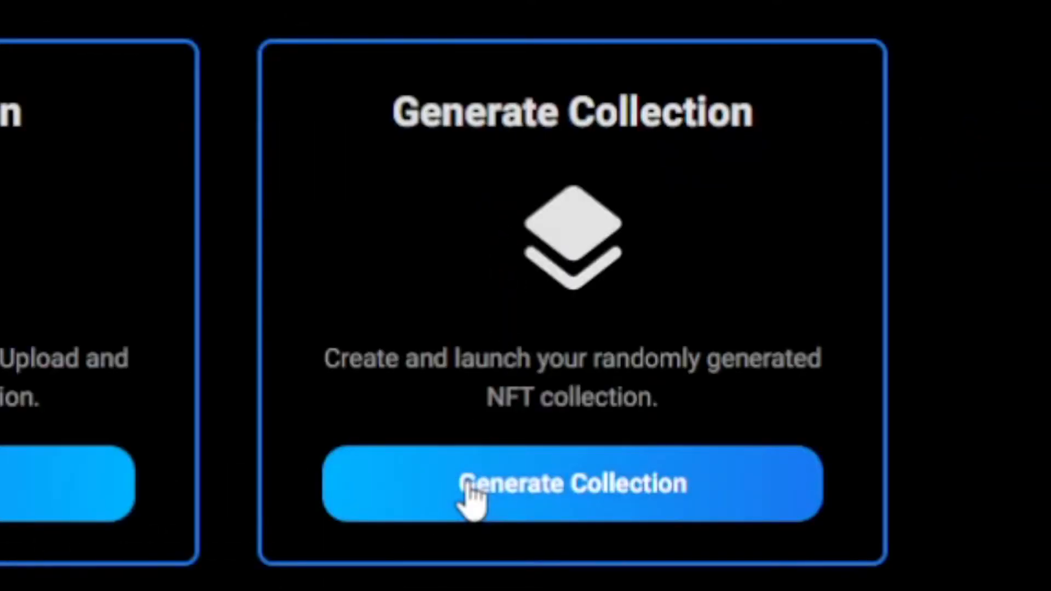
pyautogui.click(471, 495)
pyautogui.click(506, 257)
pyautogui.scroll(-1, 613, 328)
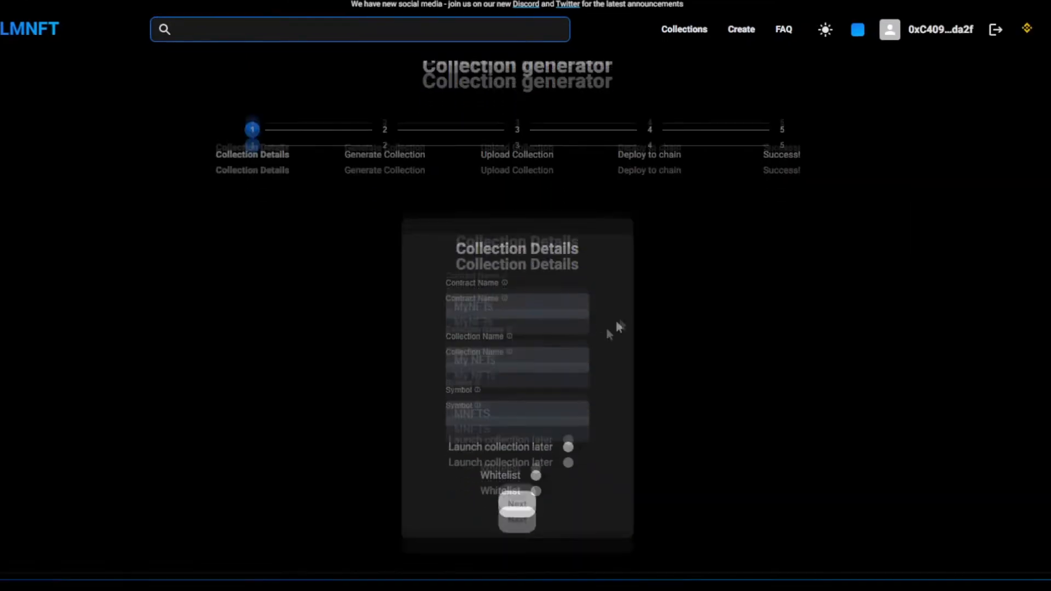
# Enter "Cars" as the collection name, contract name and symbol, and continue to the Generate Collection stage
pyautogui.moveTo(504, 261)
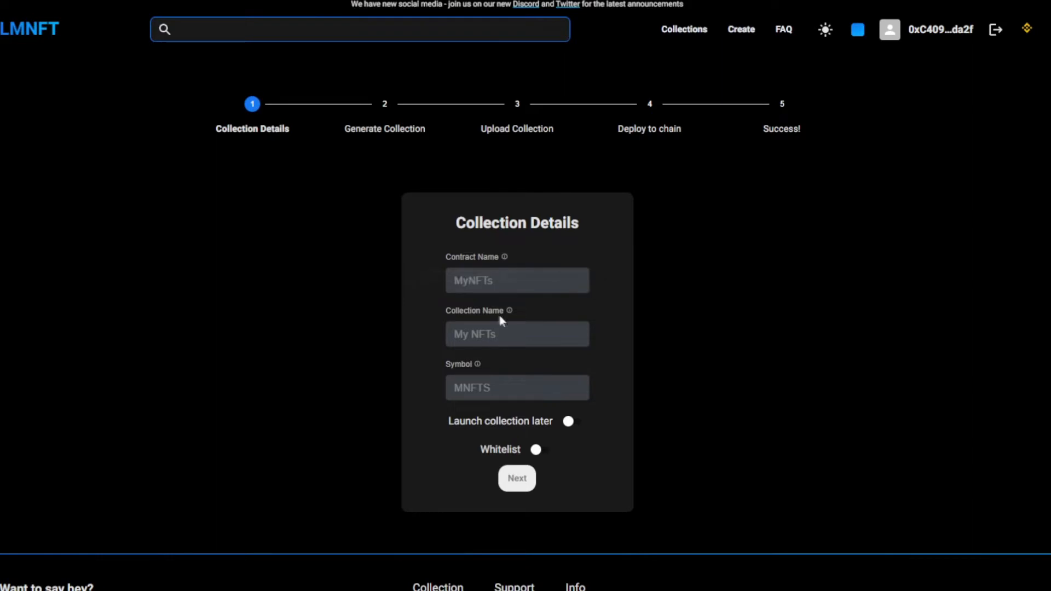
pyautogui.moveTo(484, 373)
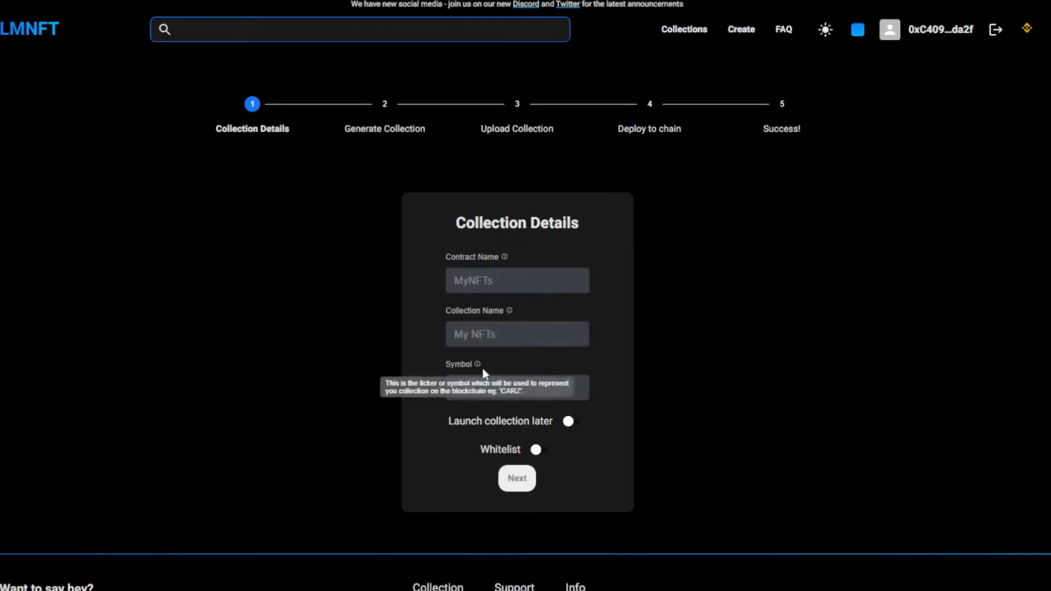
pyautogui.click(491, 339)
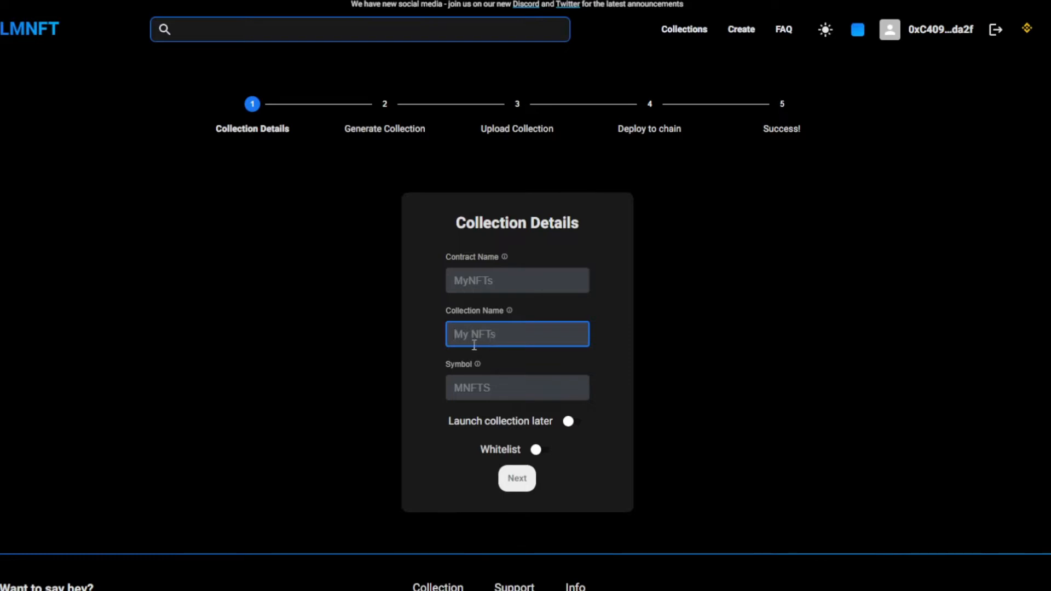
pyautogui.write('Cars')
pyautogui.moveTo(503, 258)
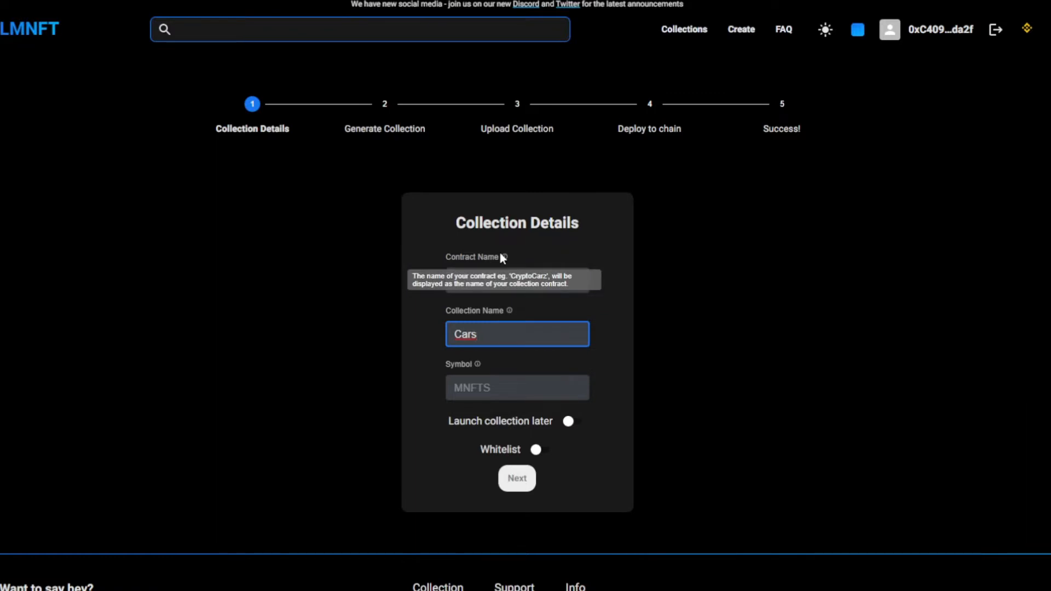
pyautogui.click(482, 280)
pyautogui.write('Cars')
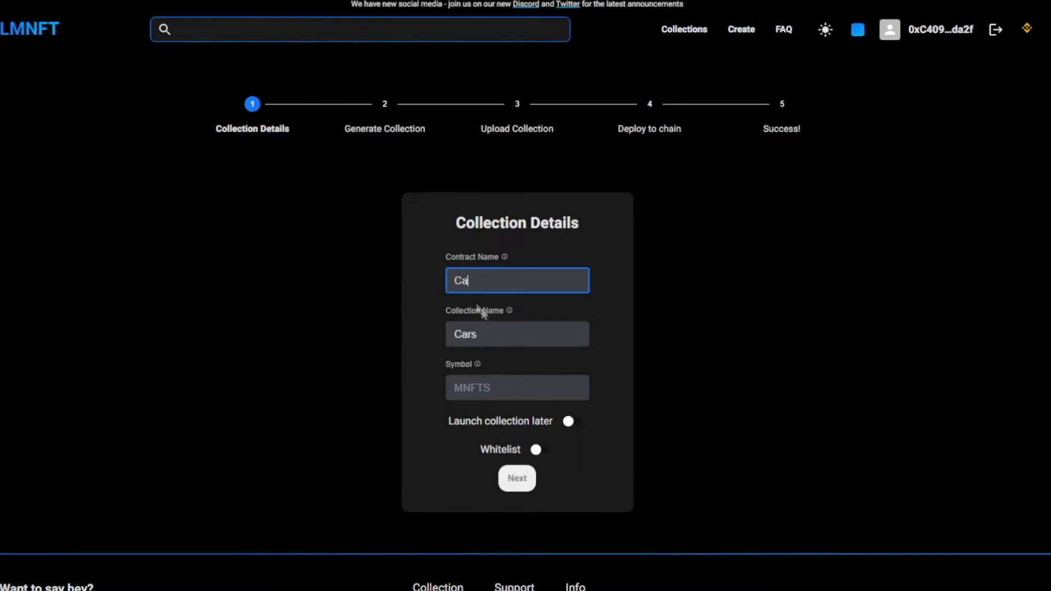
pyautogui.moveTo(478, 366)
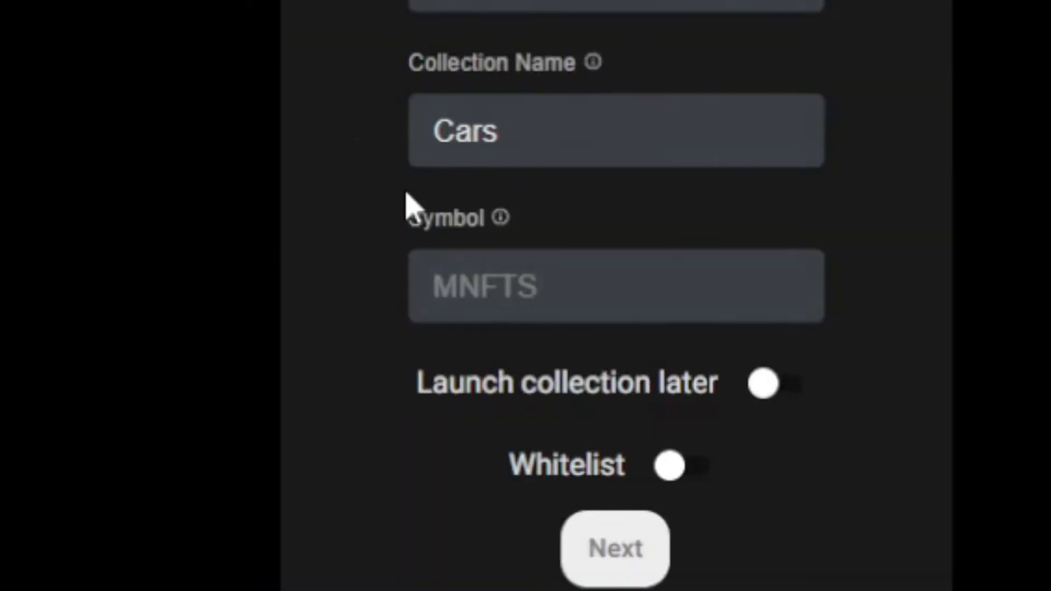
pyautogui.click(504, 293)
pyautogui.write('Cars')
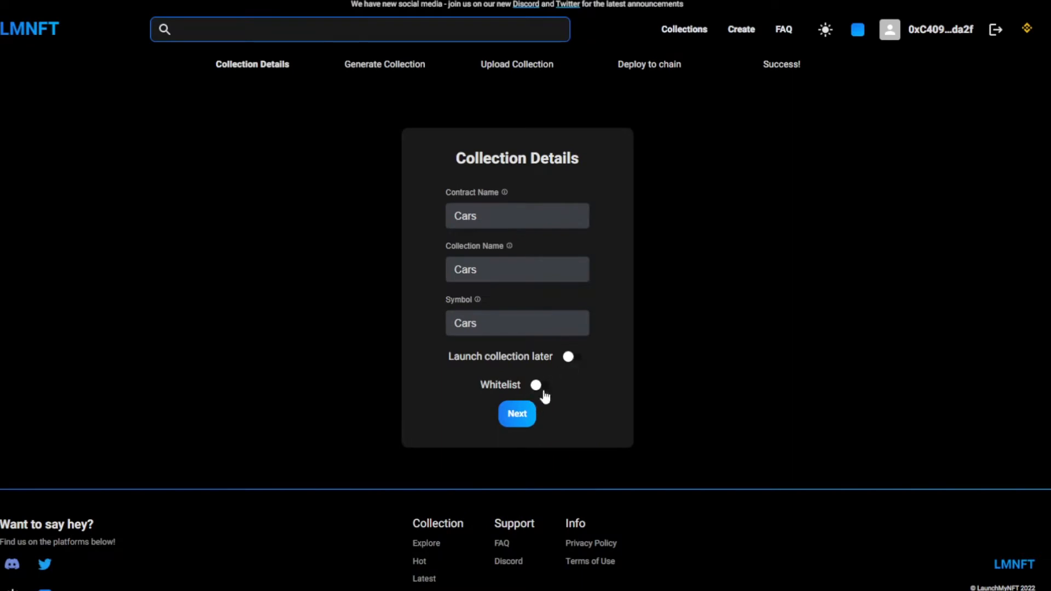
pyautogui.click(518, 413)
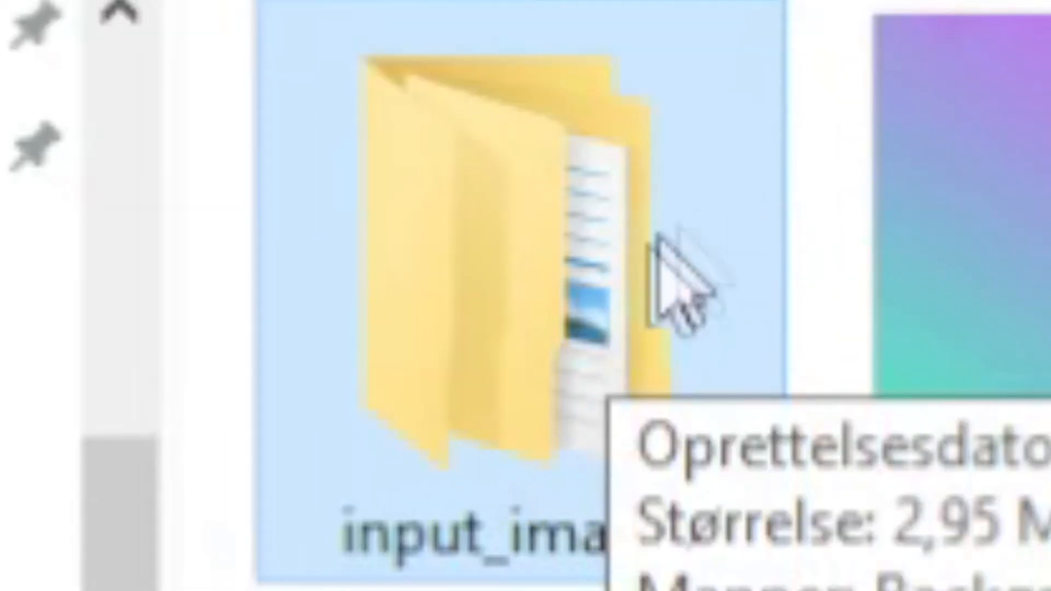
# Open the input_images folder and examine the super_rare, rare and legendary subfolders of the Mouthpiece layer
pyautogui.doubleClick(658, 237)
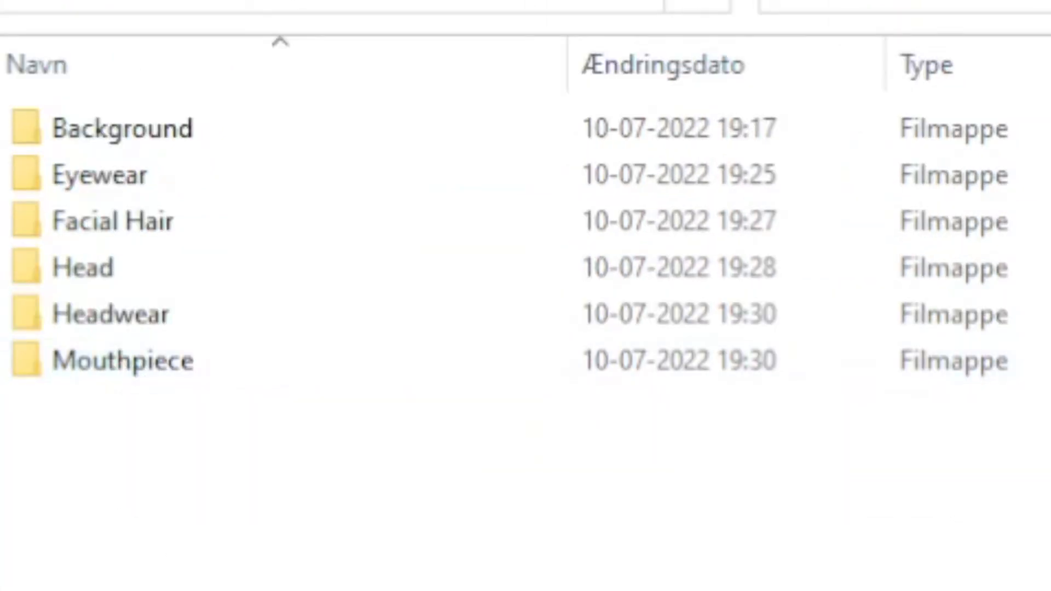
pyautogui.moveTo(458, 306)
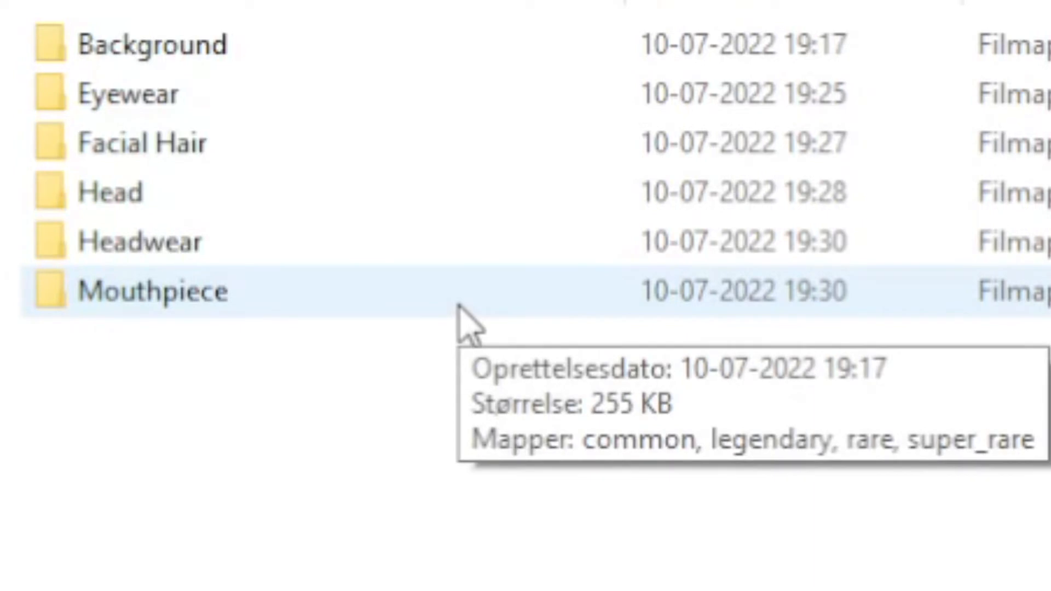
pyautogui.doubleClick(458, 306)
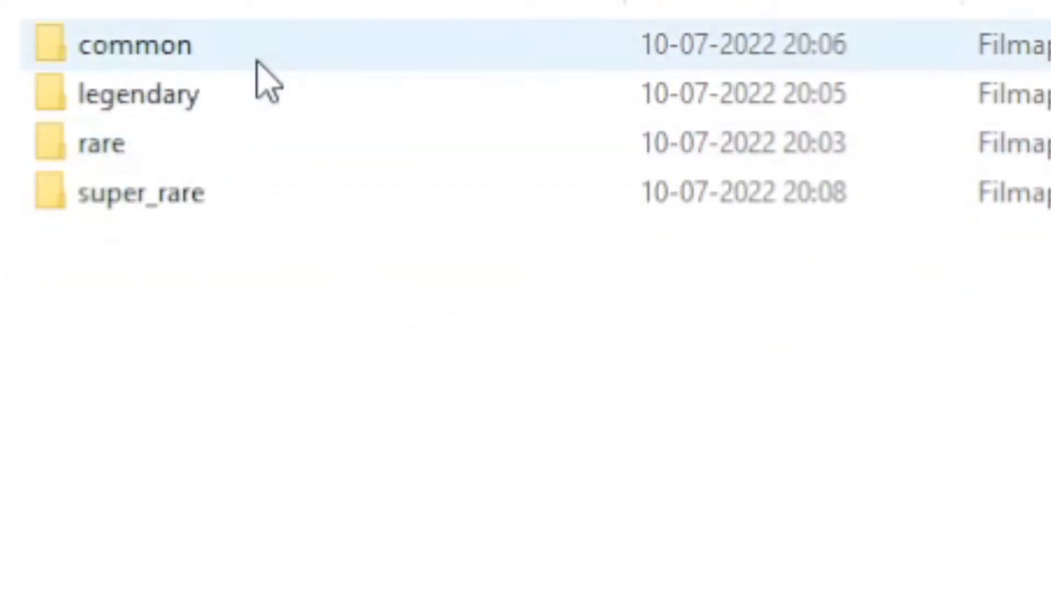
pyautogui.moveTo(218, 194)
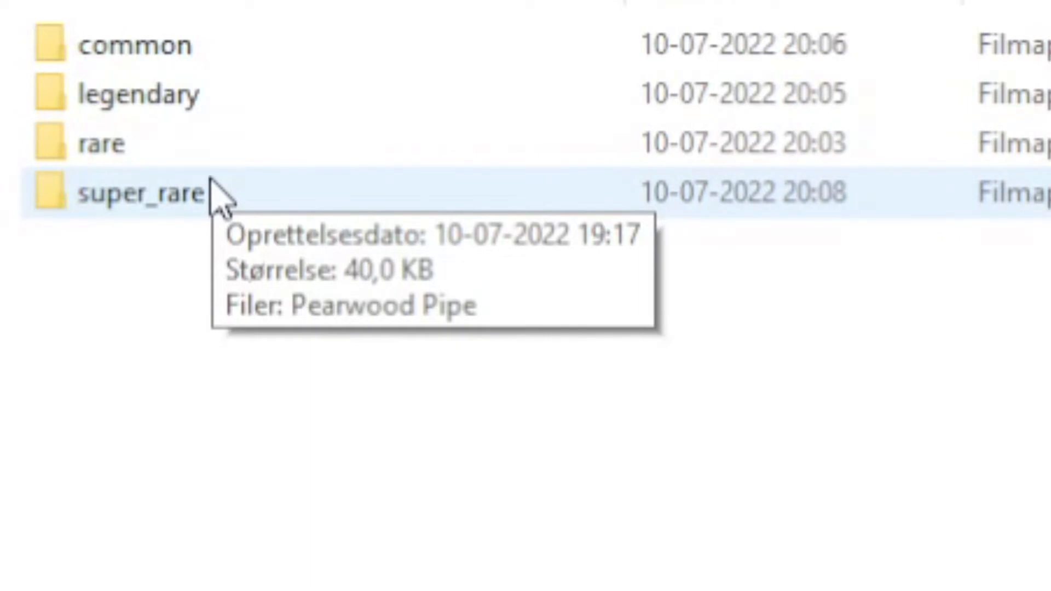
pyautogui.doubleClick(109, 196)
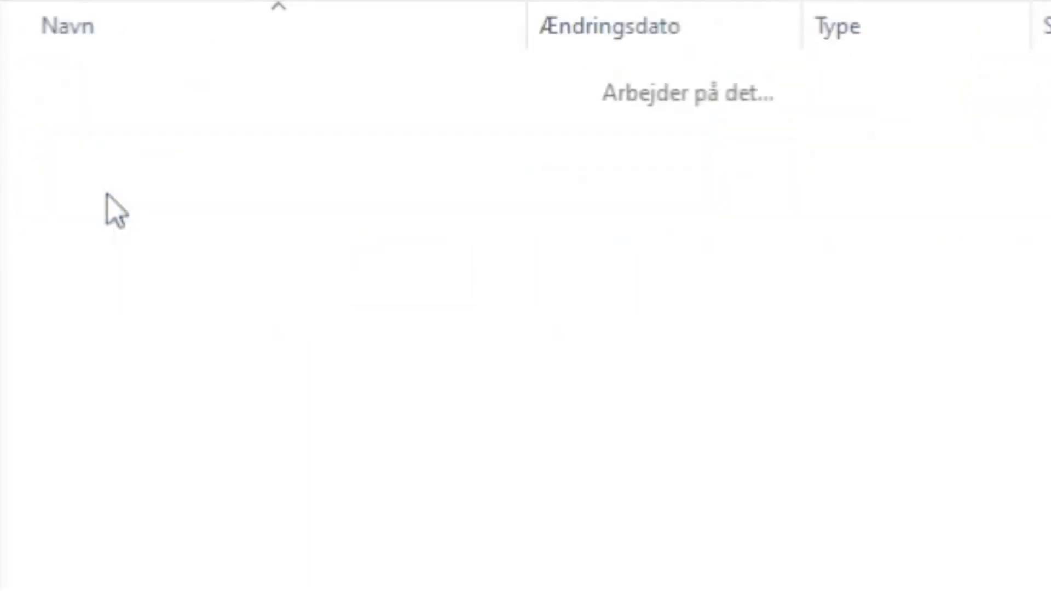
pyautogui.hotkey('alt', 'Left')
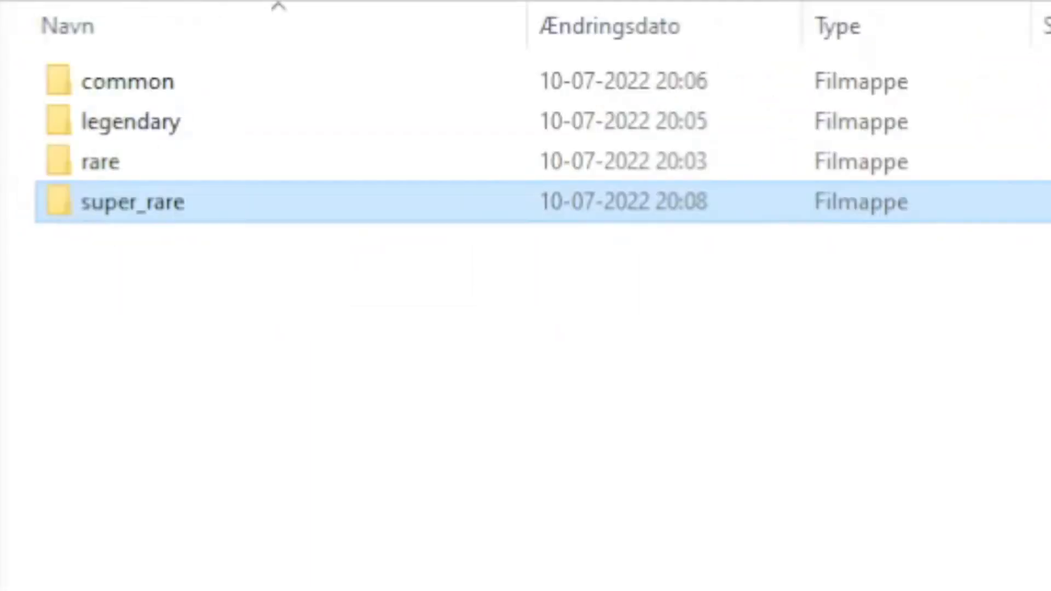
pyautogui.doubleClick(212, 158)
pyautogui.hotkey('alt', 'Left')
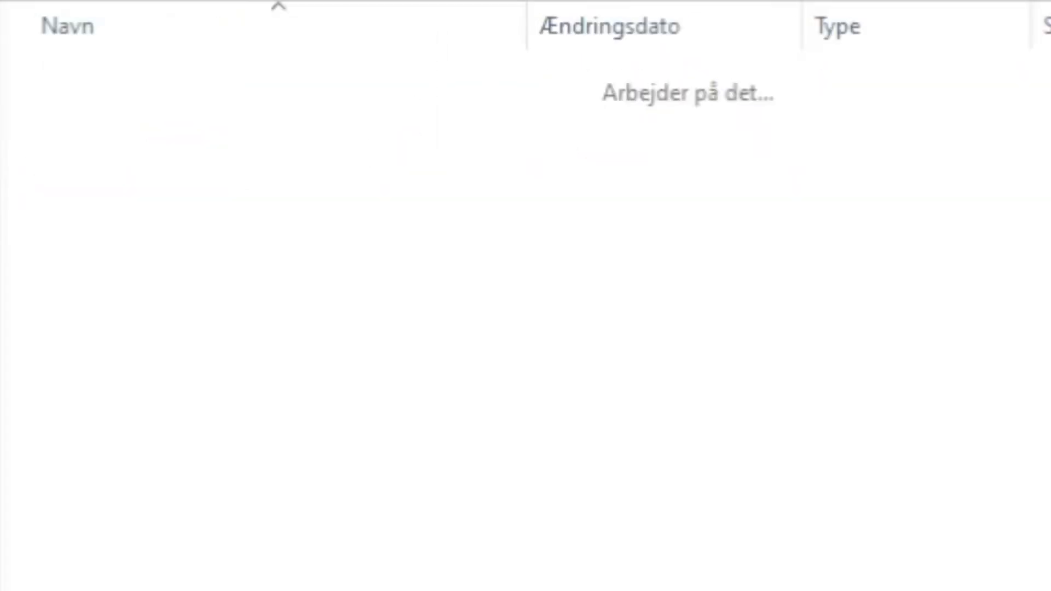
pyautogui.doubleClick(82, 122)
pyautogui.hotkey('alt', 'Left')
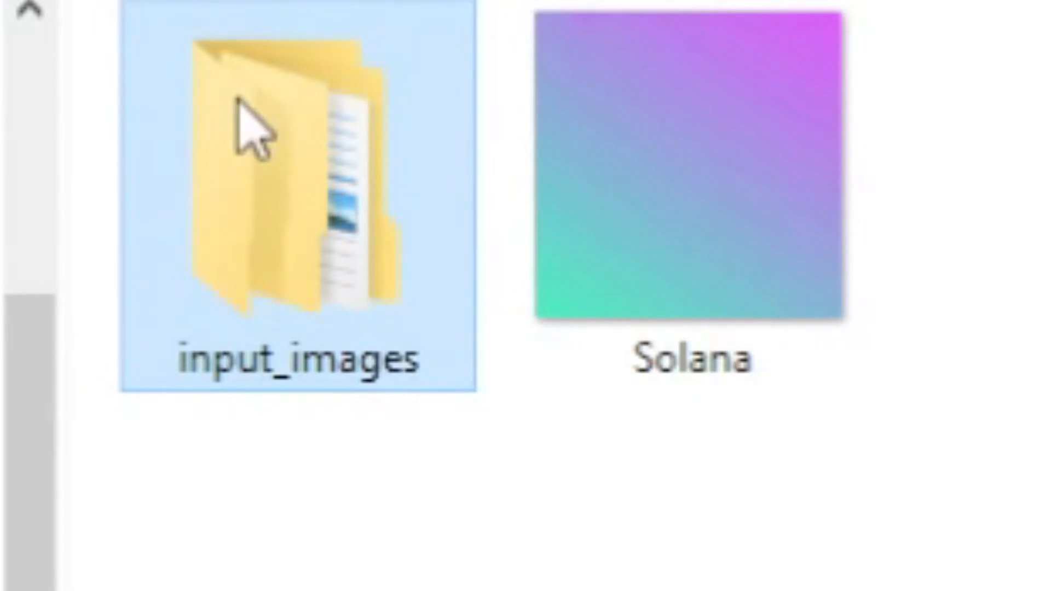
# Reopen the input_images folder and examine the rarity subfolders of the Background layer, including legendary
pyautogui.moveTo(235, 101); pyautogui.dragTo(210, 238)
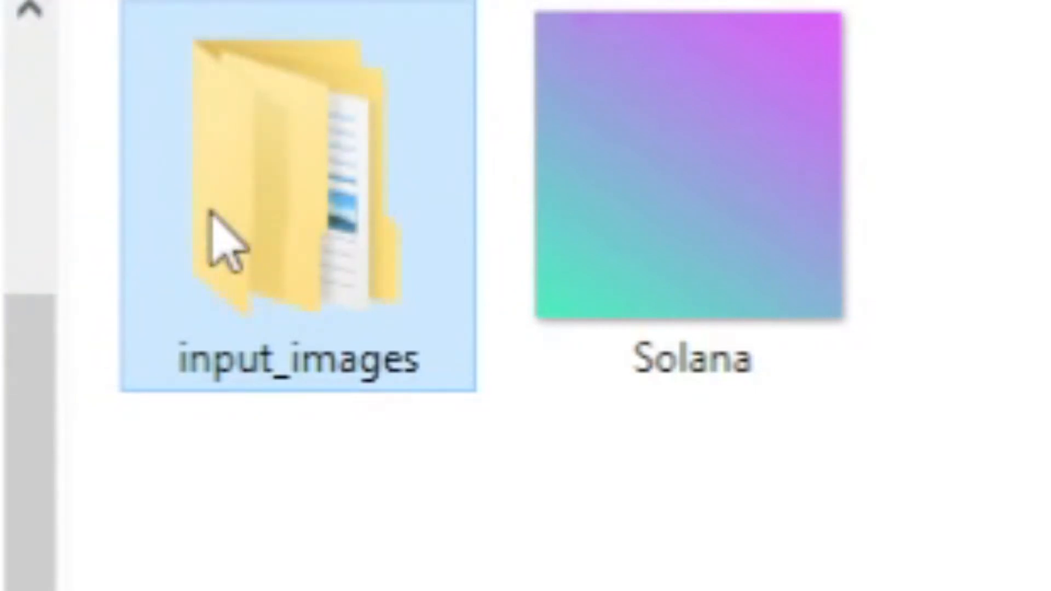
pyautogui.doubleClick(209, 210)
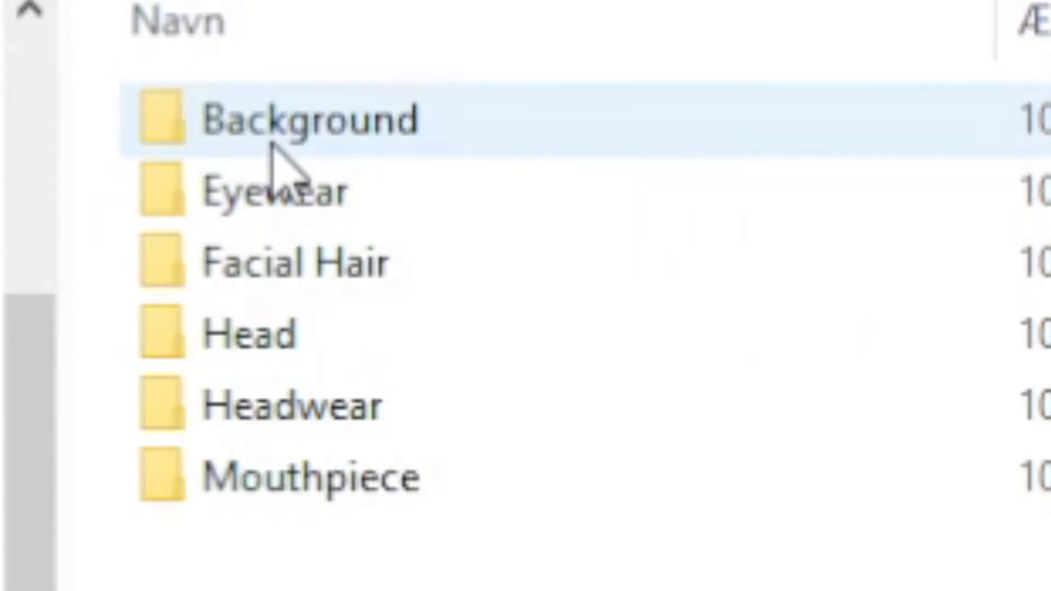
pyautogui.doubleClick(272, 143)
pyautogui.doubleClick(253, 192)
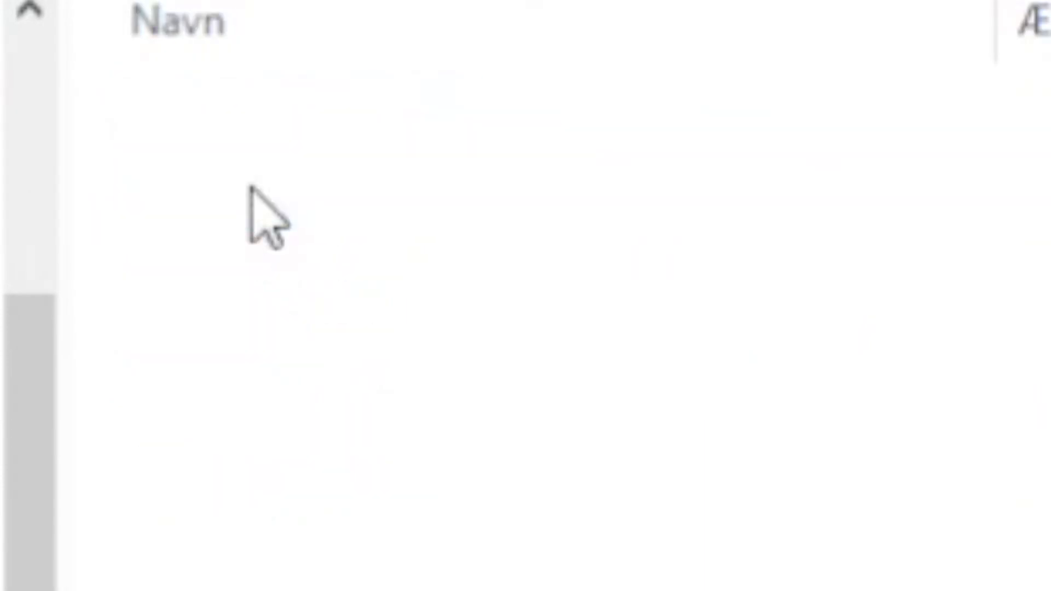
pyautogui.hotkey('alt', 'Left')
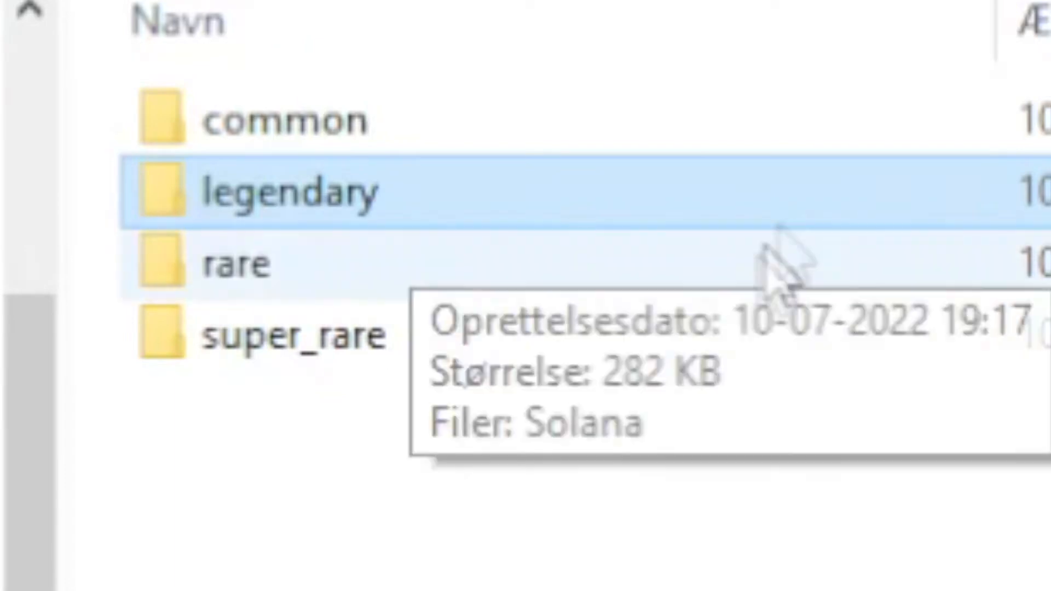
pyautogui.doubleClick(783, 219)
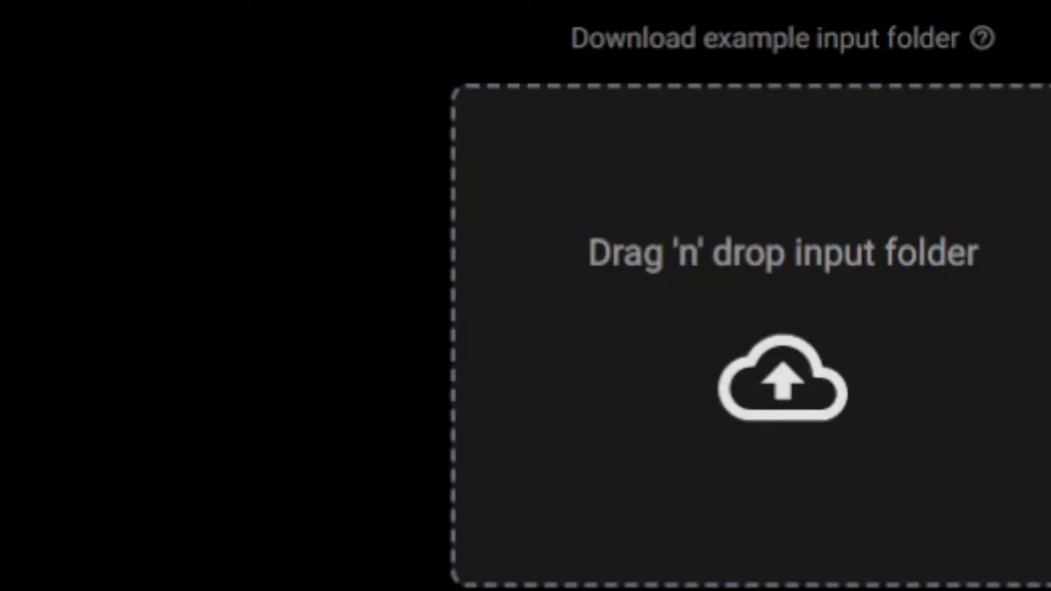
# Upload the input_images folder to the collection generator and generate a new sample preview
pyautogui.moveTo(1008, 151); pyautogui.dragTo(807, 228)
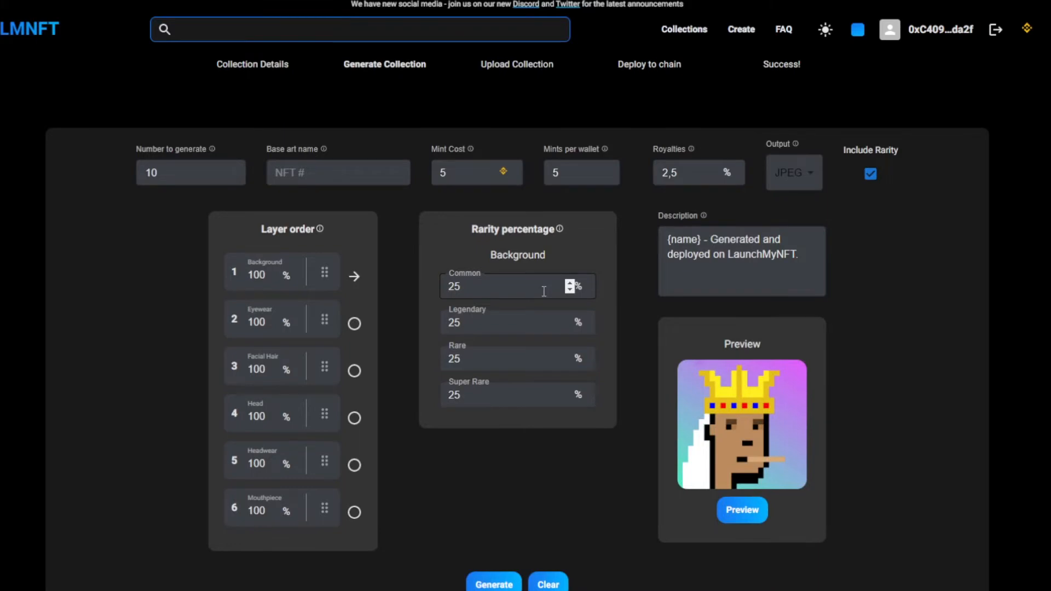
pyautogui.scroll(-1, 751, 494)
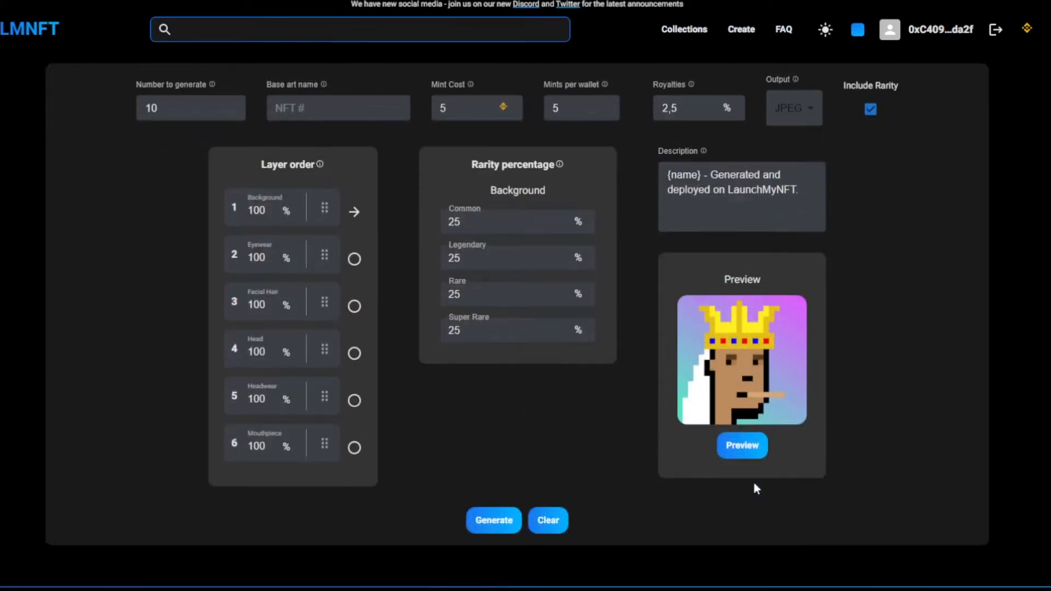
pyautogui.click(729, 448)
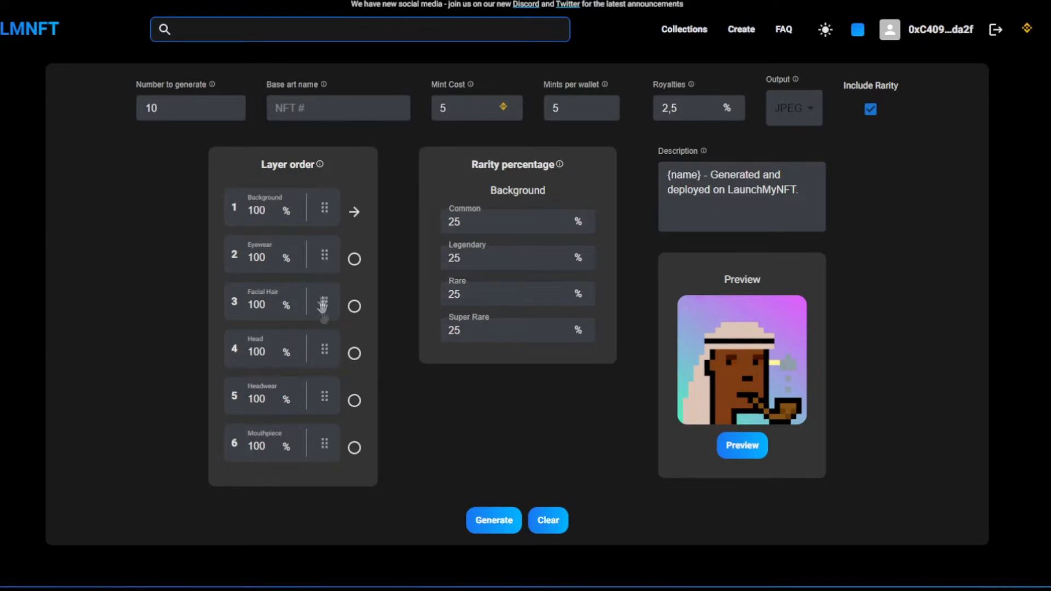
# Move the Head layer to second place, between Background and Eyewear, and generate several new previews to check the layering
pyautogui.moveTo(325, 356); pyautogui.dragTo(315, 198)
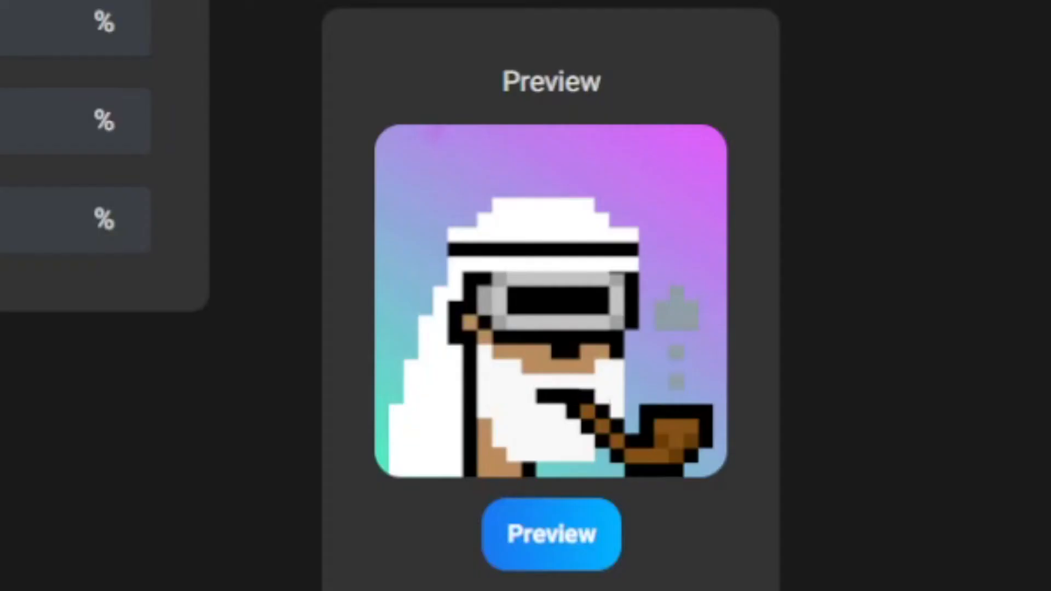
pyautogui.click(536, 532)
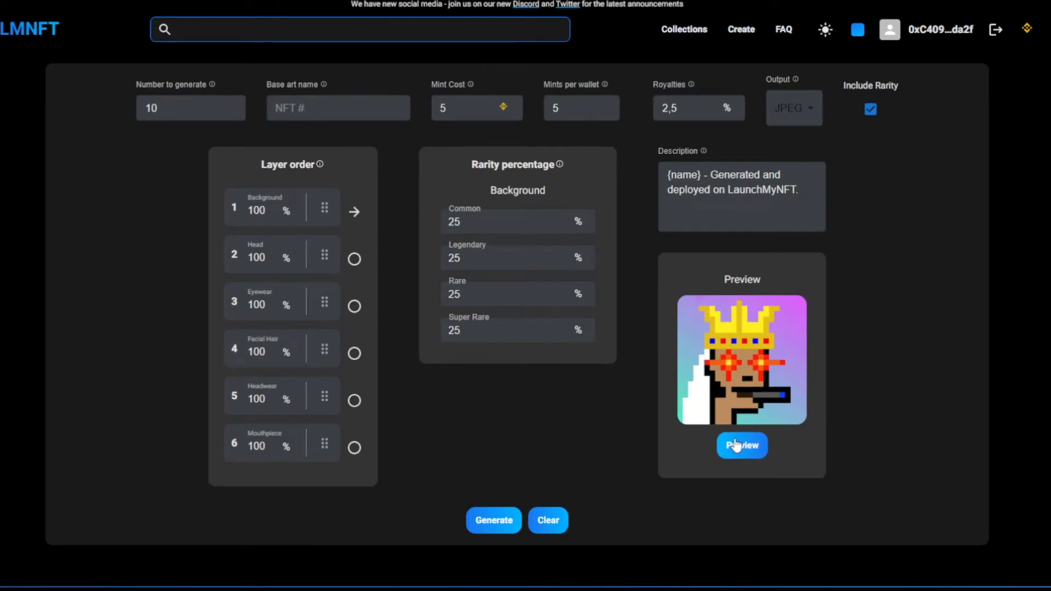
pyautogui.click(736, 445)
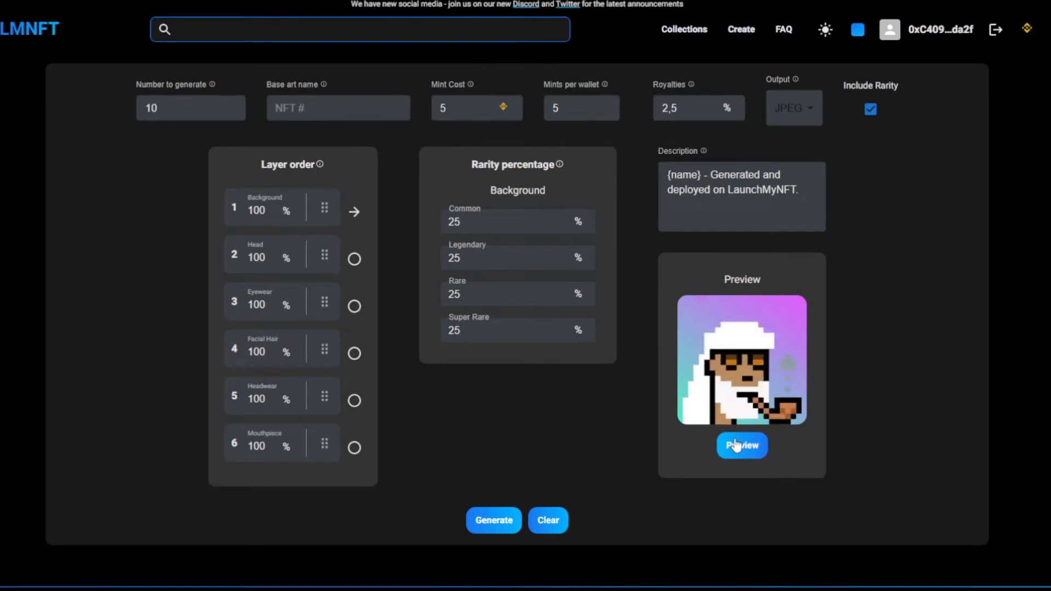
pyautogui.click(737, 445)
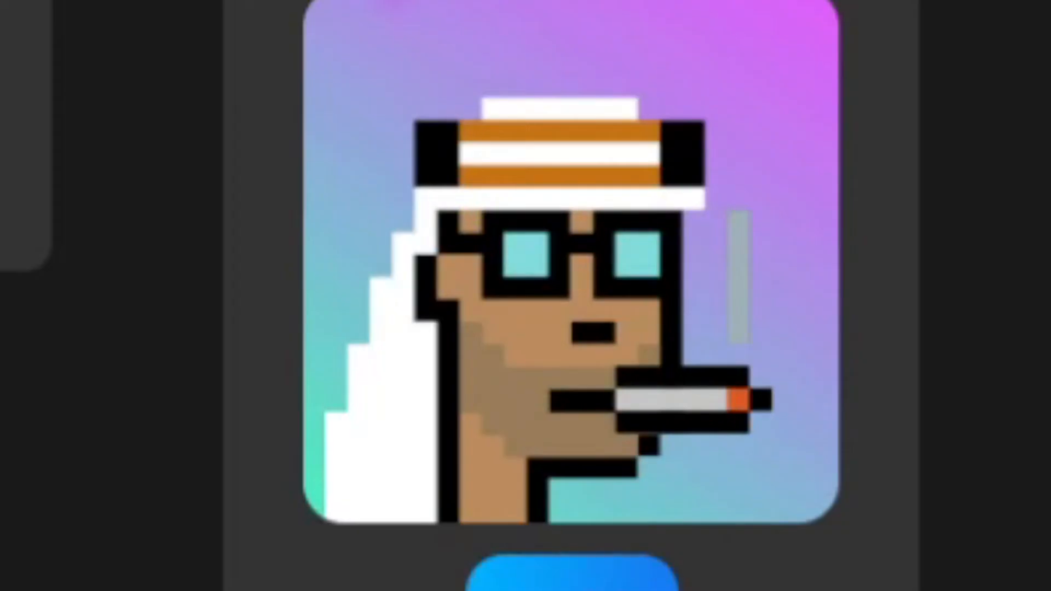
# Generate several more sample previews to check how the layers combine
pyautogui.click(572, 583)
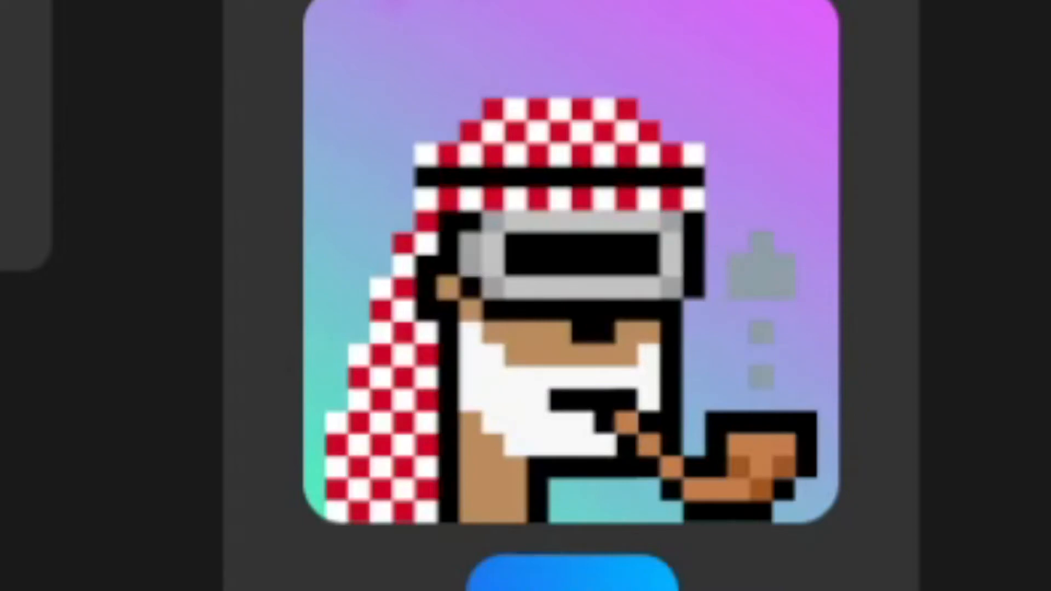
pyautogui.moveTo(324, 301); pyautogui.dragTo(322, 305)
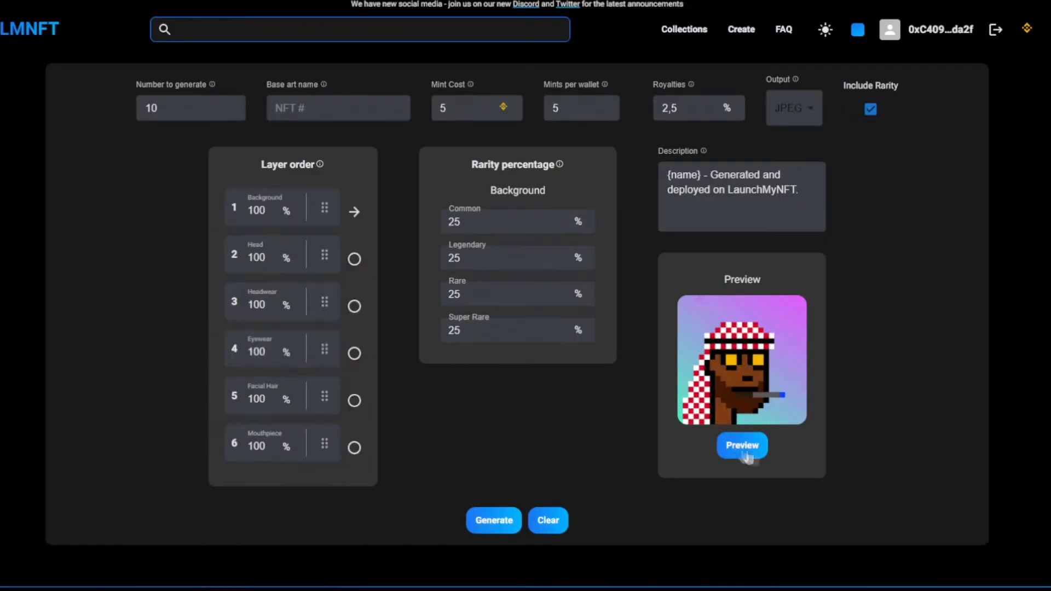
pyautogui.click(754, 454)
pyautogui.click(755, 456)
pyautogui.click(754, 455)
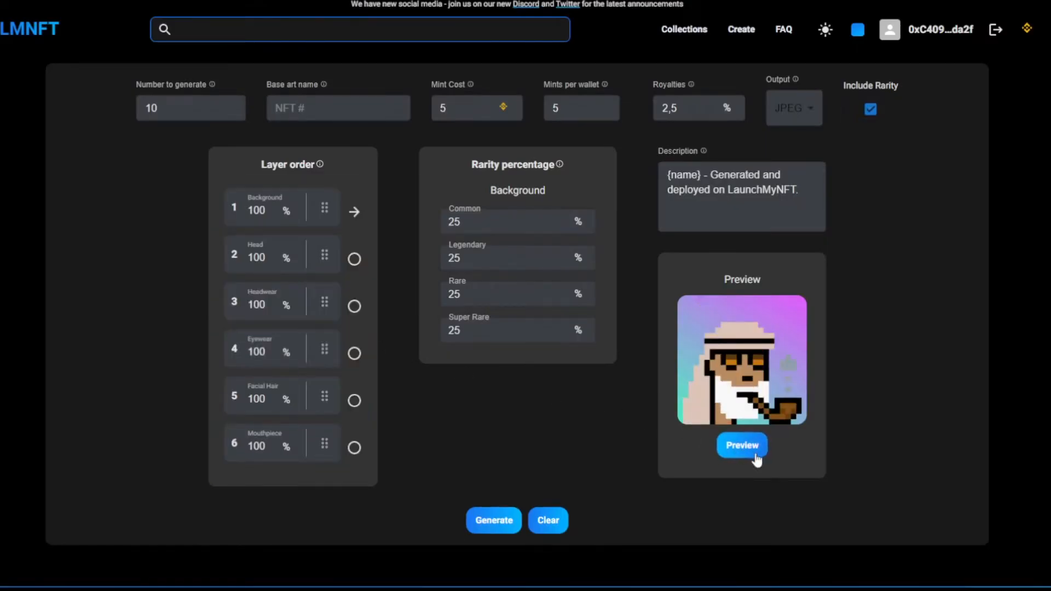
# Set the Head layer's rarity percentages to 5% for Legendary, 35% for Common and 15% for Super Rare
pyautogui.scroll(1, 416, 378)
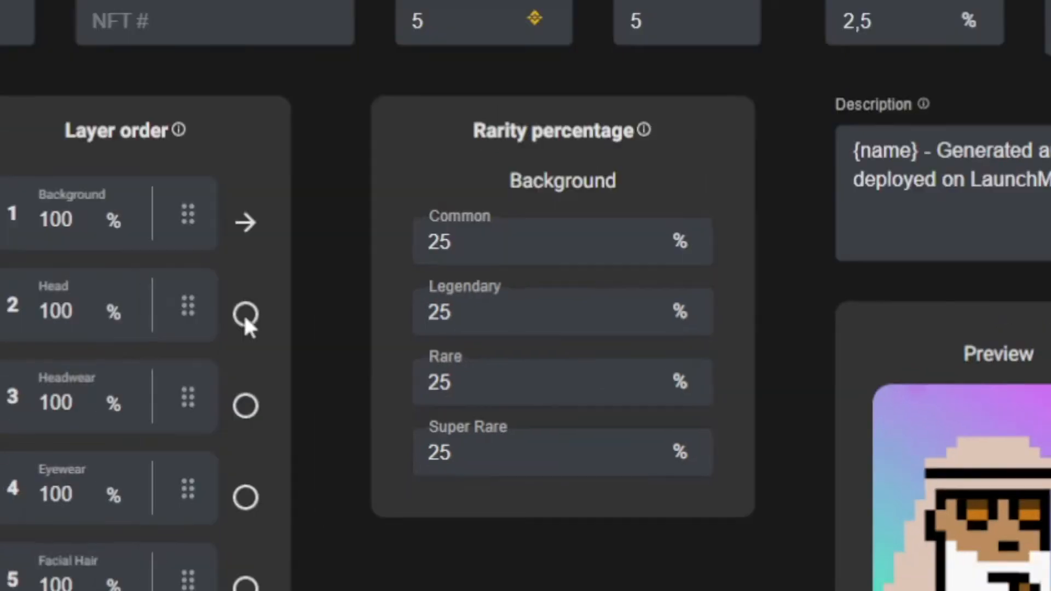
pyautogui.click(172, 290)
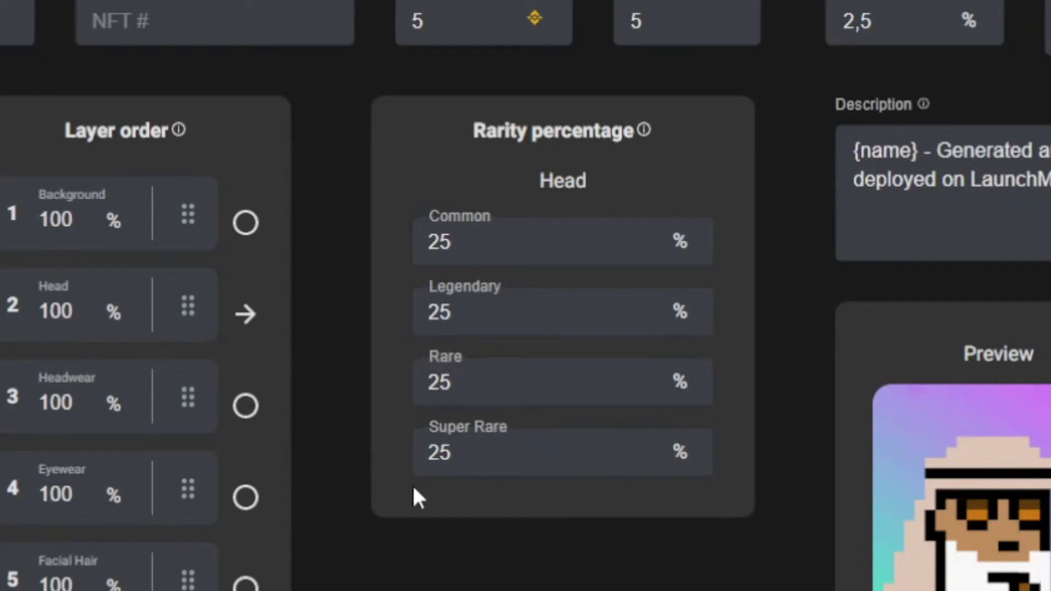
pyautogui.moveTo(451, 313); pyautogui.dragTo(425, 314)
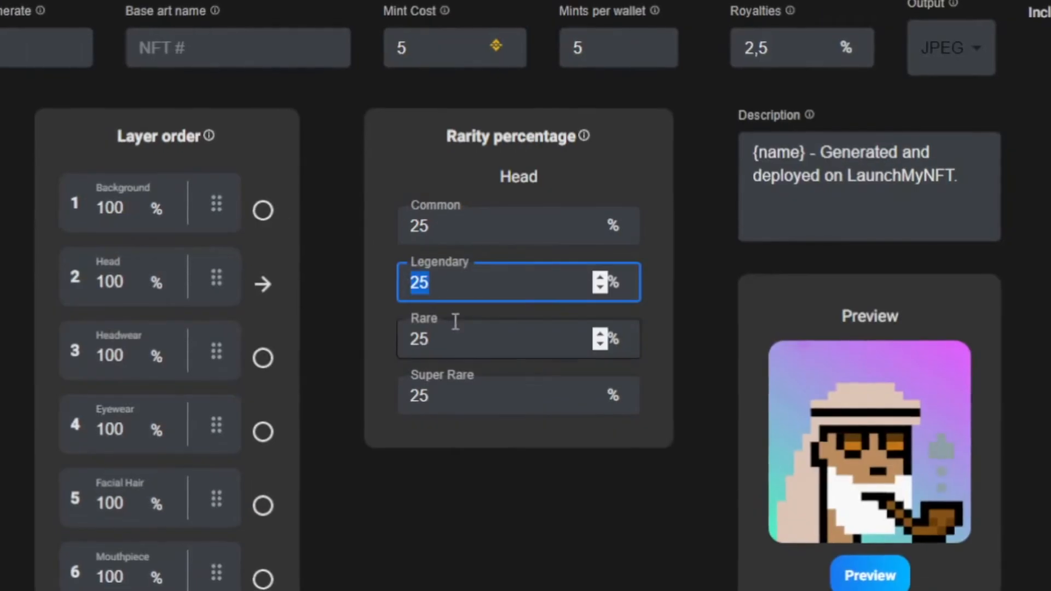
pyautogui.write('5')
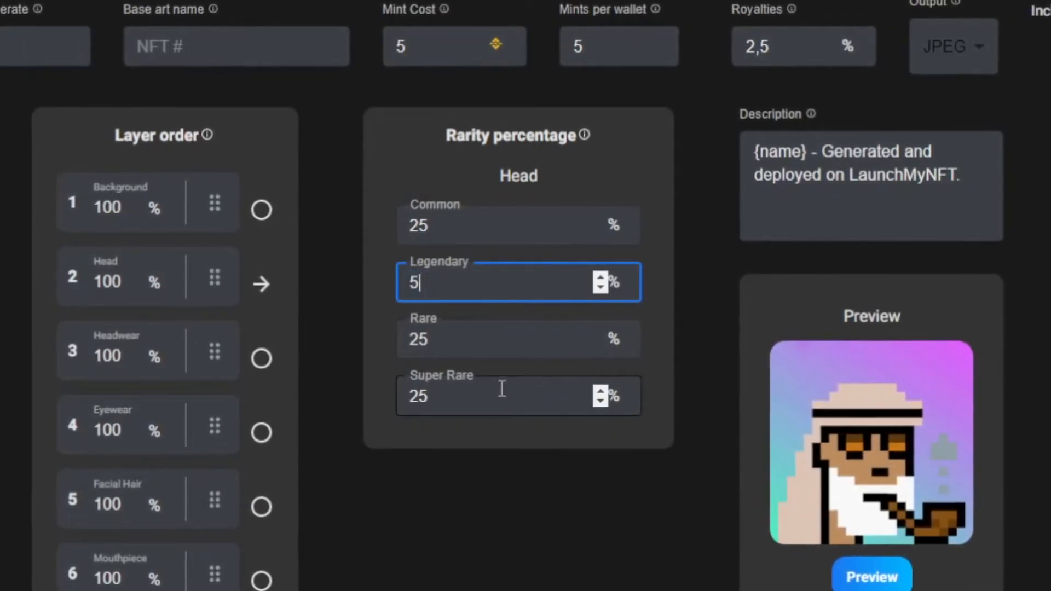
pyautogui.moveTo(444, 226); pyautogui.dragTo(379, 227)
pyautogui.write('35')
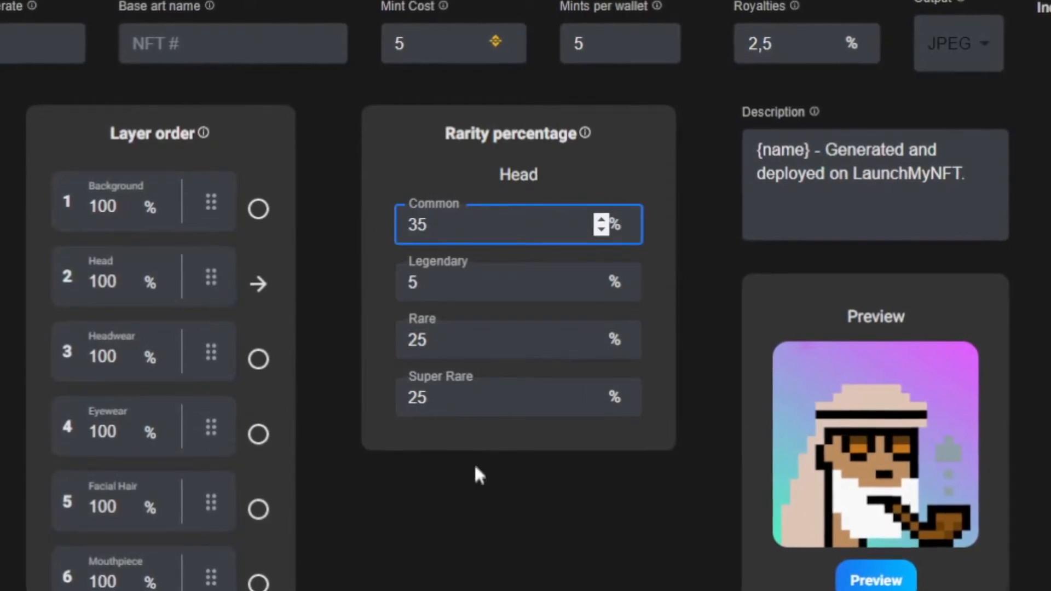
pyautogui.click(477, 465)
pyautogui.moveTo(478, 397); pyautogui.dragTo(359, 398)
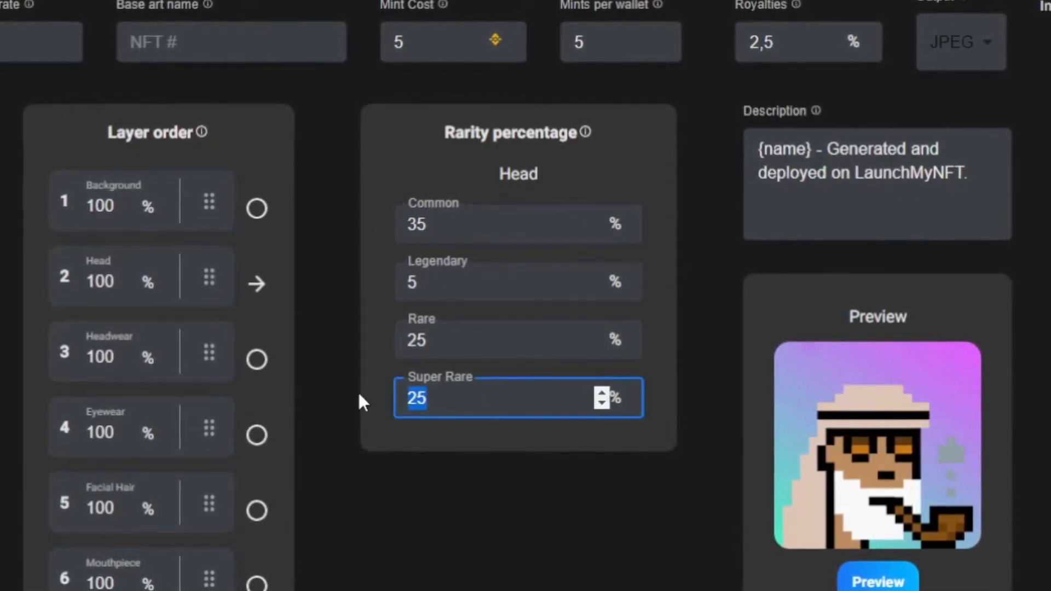
pyautogui.write('15')
pyautogui.click(548, 533)
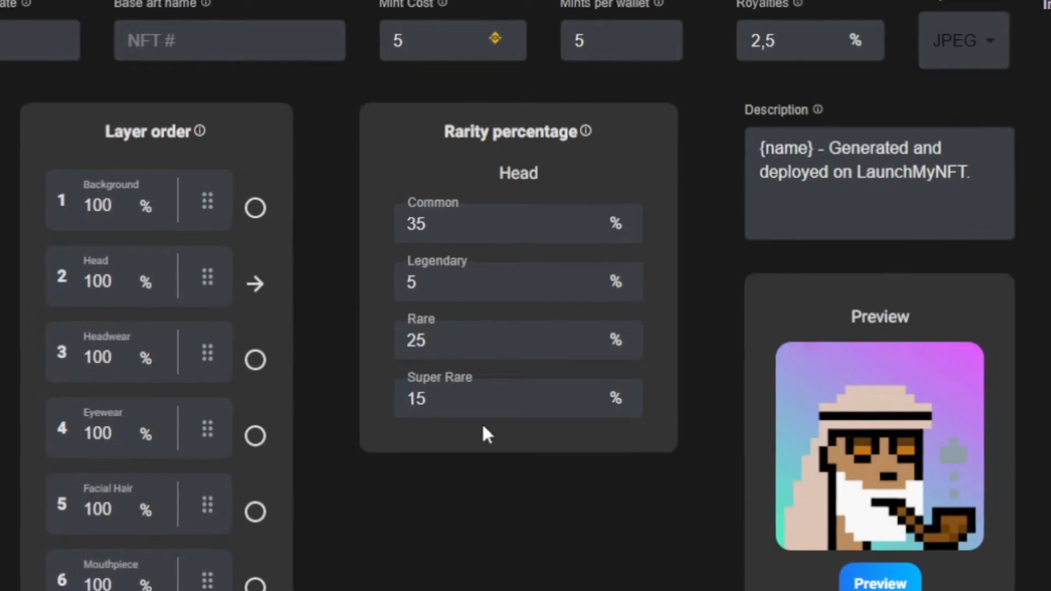
# Set the Head layer's Rare percentage to 45%
pyautogui.click(436, 283)
pyautogui.click(436, 239)
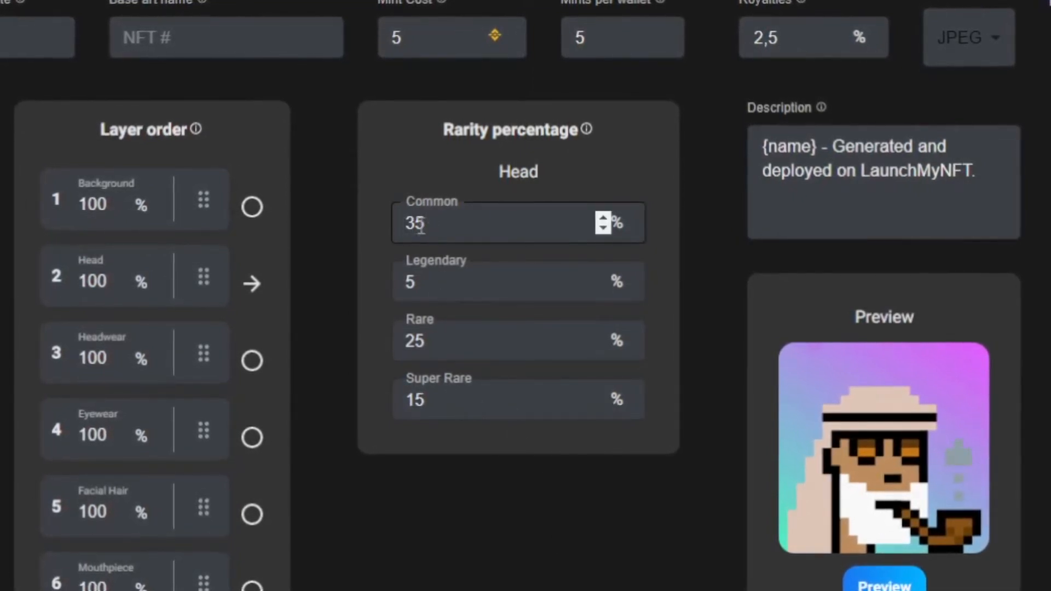
pyautogui.click(438, 345)
pyautogui.press('BackSpace')
pyautogui.press('BackSpace')
pyautogui.write('45')
pyautogui.click(429, 284)
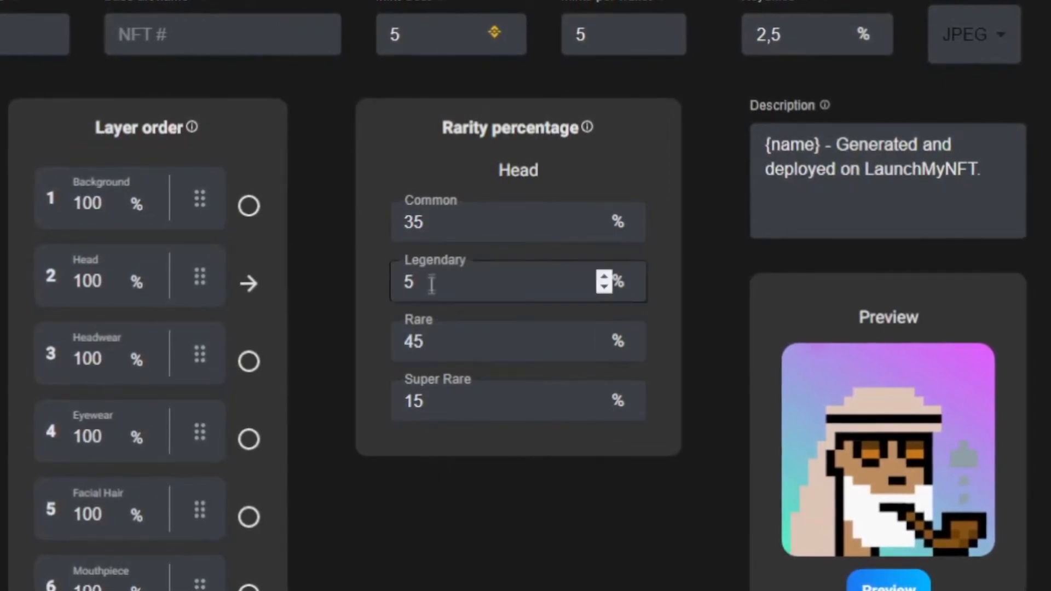
# Set the Head layer's Common percentage to 45% and its Rare percentage to 35%
pyautogui.click(432, 223)
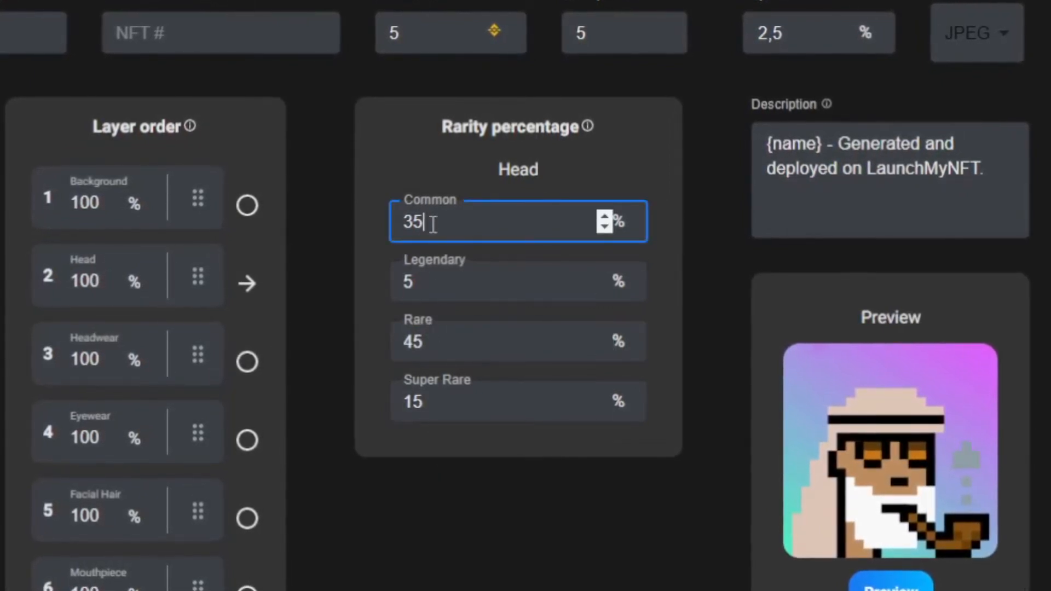
pyautogui.moveTo(433, 223); pyautogui.dragTo(352, 224)
pyautogui.write('45')
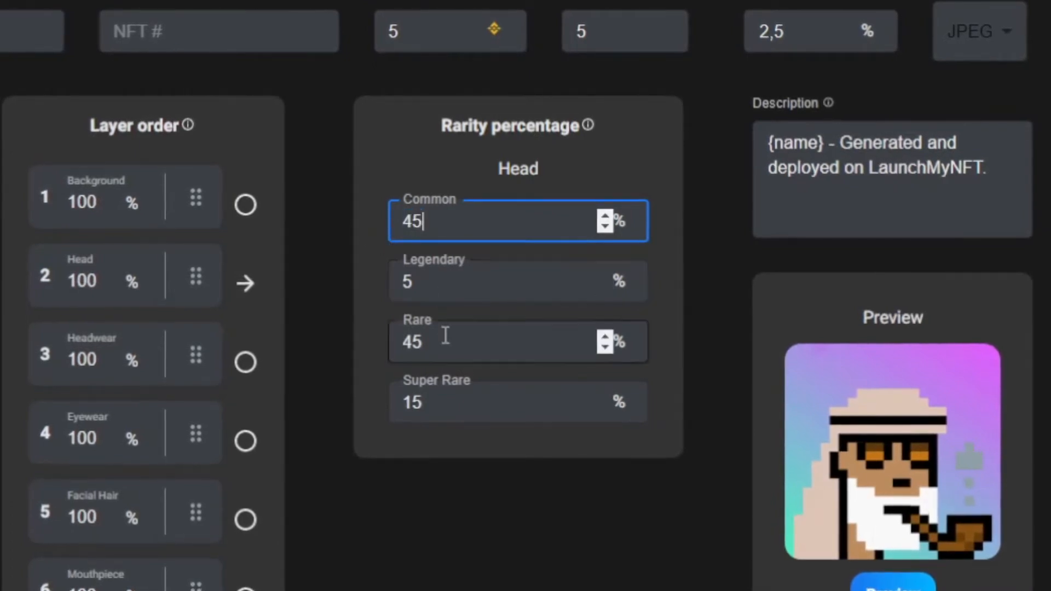
pyautogui.moveTo(445, 335); pyautogui.dragTo(384, 336)
pyautogui.write('35')
pyautogui.click(518, 538)
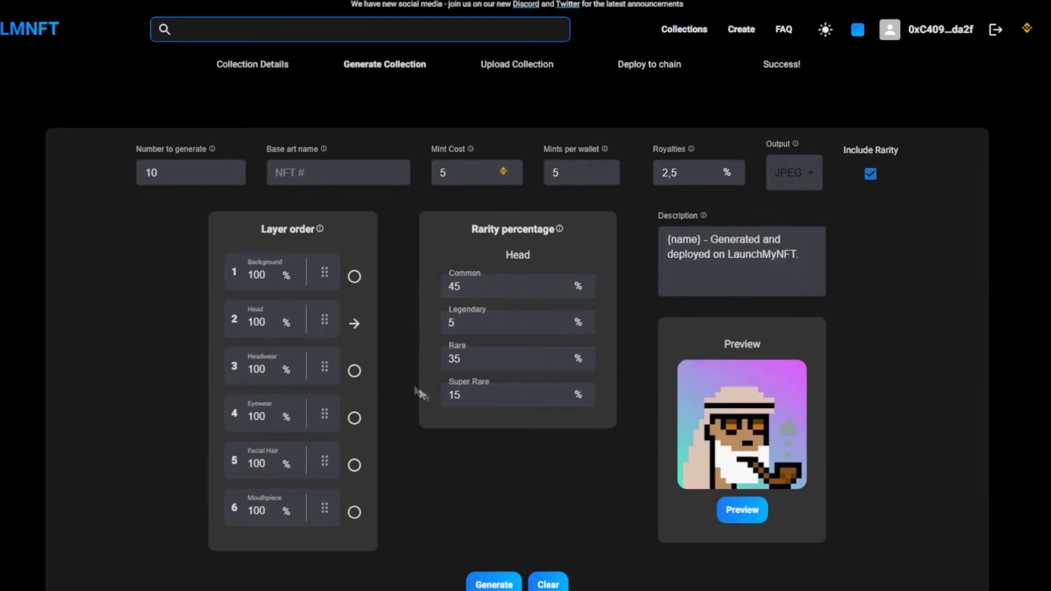
# View the Headwear layer's rarity percentages and return to those of the Head layer
pyautogui.click(354, 371)
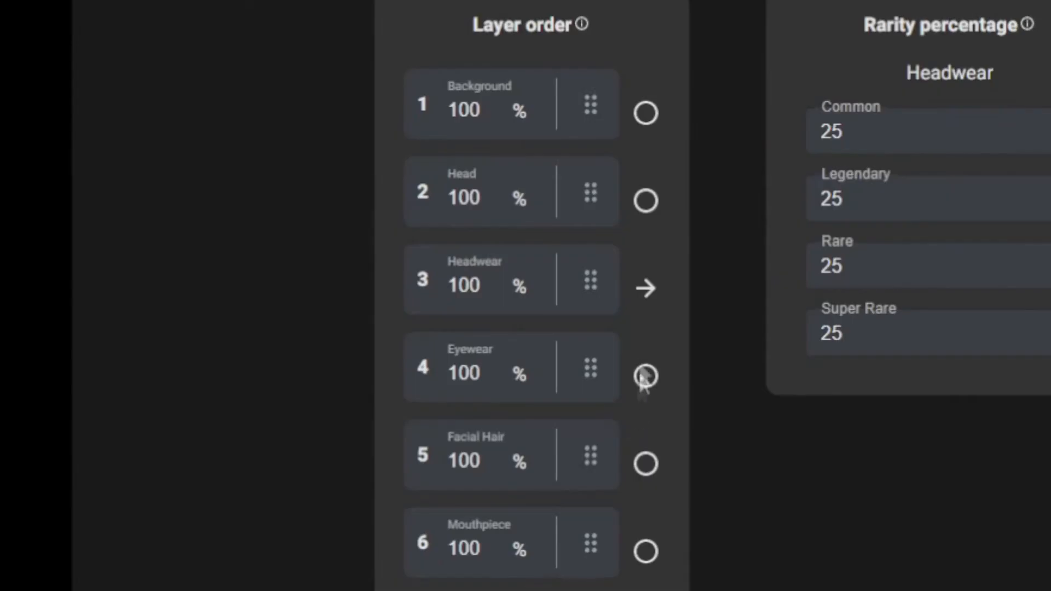
pyautogui.click(145, 520)
pyautogui.click(649, 448)
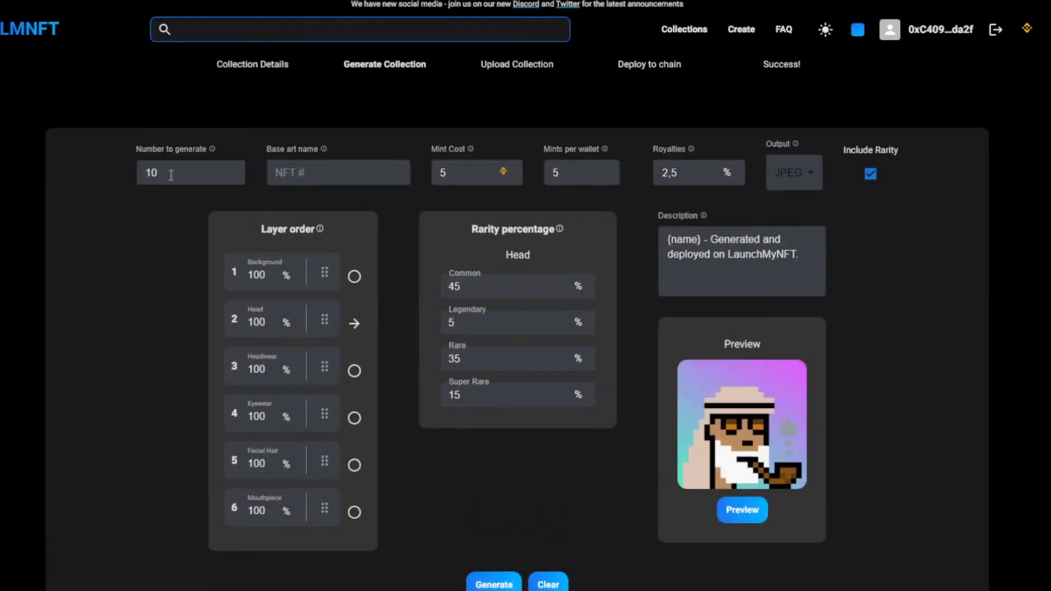
# Set the number of NFTs to generate to 1000
pyautogui.doubleClick(171, 174)
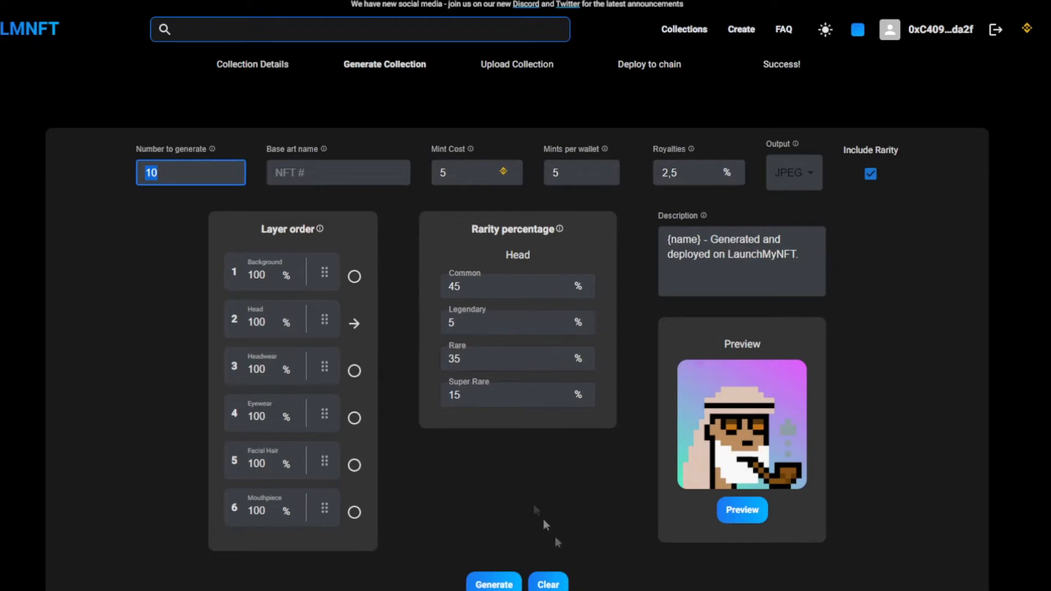
pyautogui.click(152, 183)
pyautogui.click(131, 201)
pyautogui.moveTo(184, 175); pyautogui.dragTo(123, 237)
pyautogui.click(122, 236)
pyautogui.moveTo(158, 164); pyautogui.dragTo(107, 183)
pyautogui.write('1000')
pyautogui.click(103, 218)
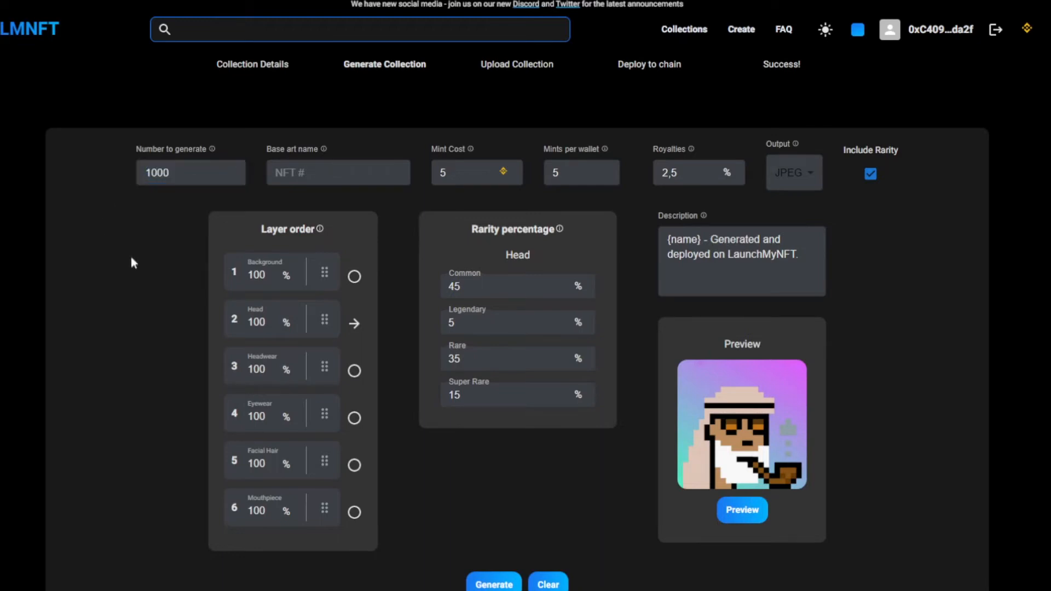
# Enter "BNB Saudis #" as the base art name
pyautogui.click(305, 178)
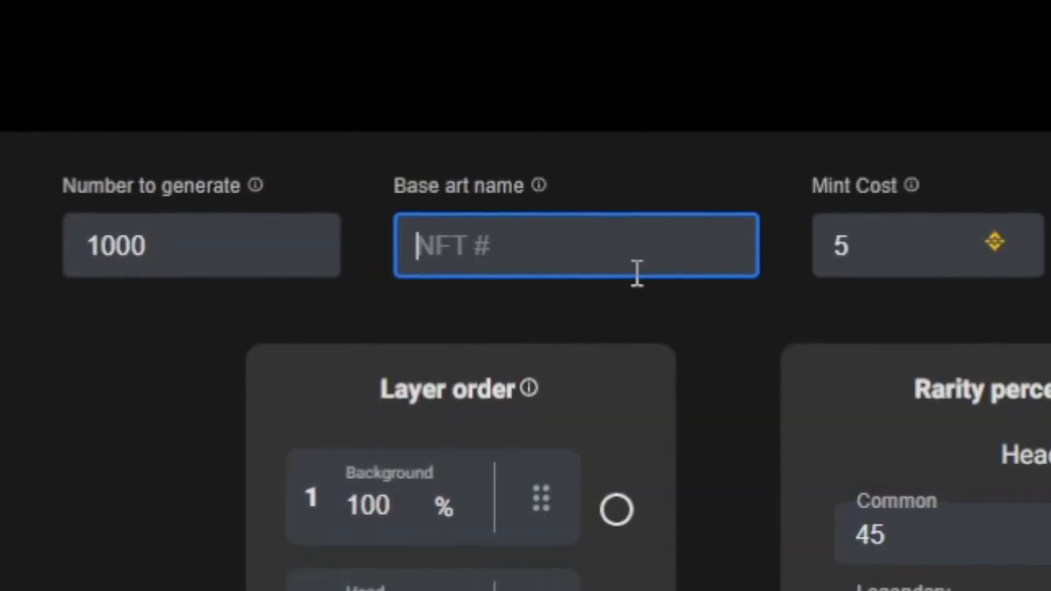
pyautogui.write('BNB Sau')
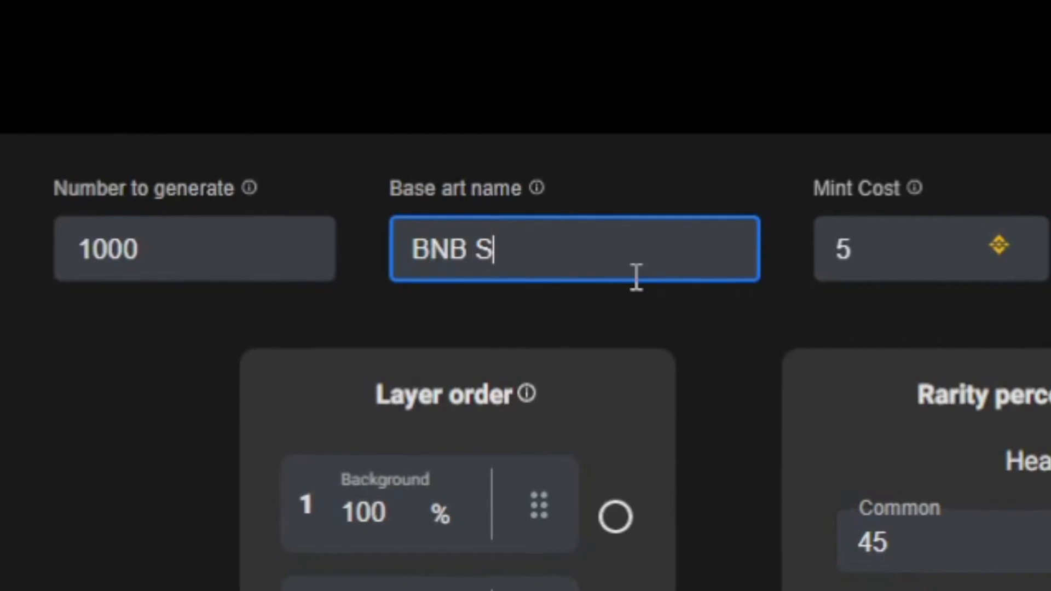
pyautogui.write('dis ')
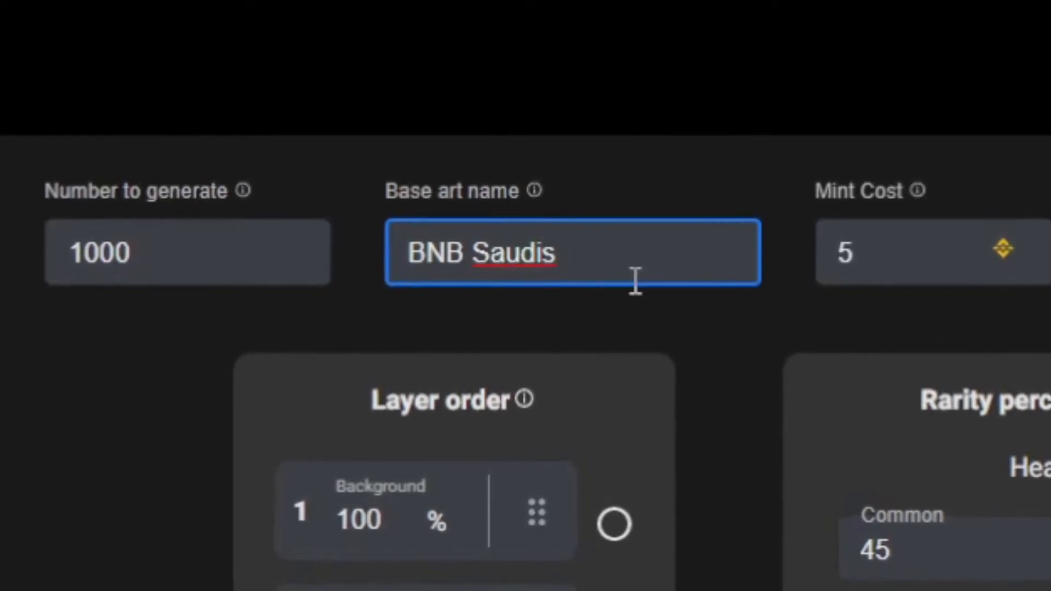
pyautogui.write('#')
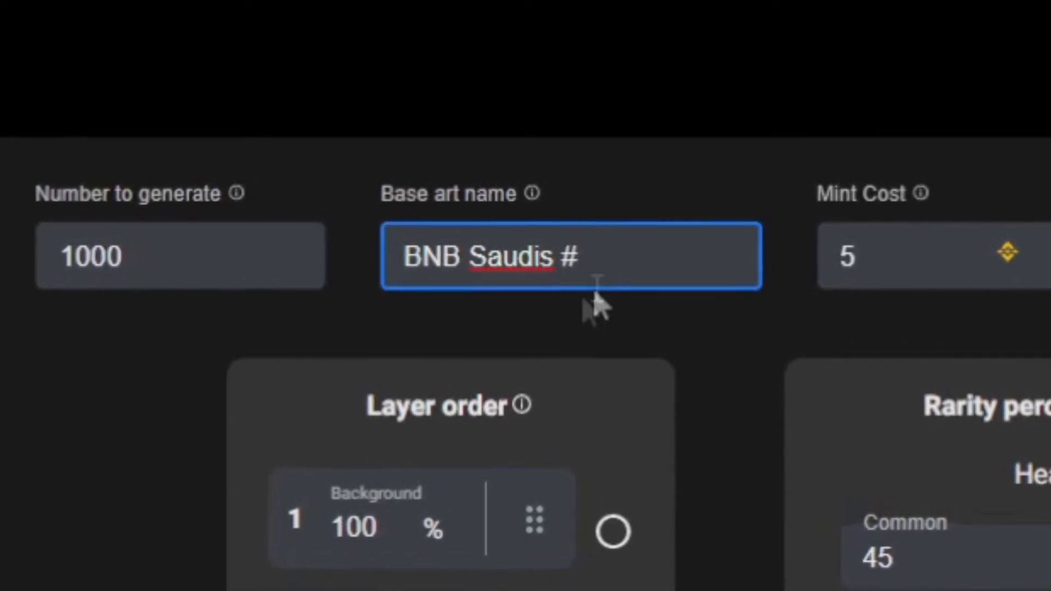
# Try adding the number 1 after the # in the base art name and remove it again
pyautogui.hotkey('ctrl', 'a')
pyautogui.click(705, 346)
pyautogui.moveTo(669, 253); pyautogui.dragTo(114, 278)
pyautogui.press('BackSpace')
pyautogui.hotkey('ctrl', 'z')
pyautogui.write('1')
pyautogui.click(707, 366)
pyautogui.click(629, 286)
pyautogui.press('BackSpace')
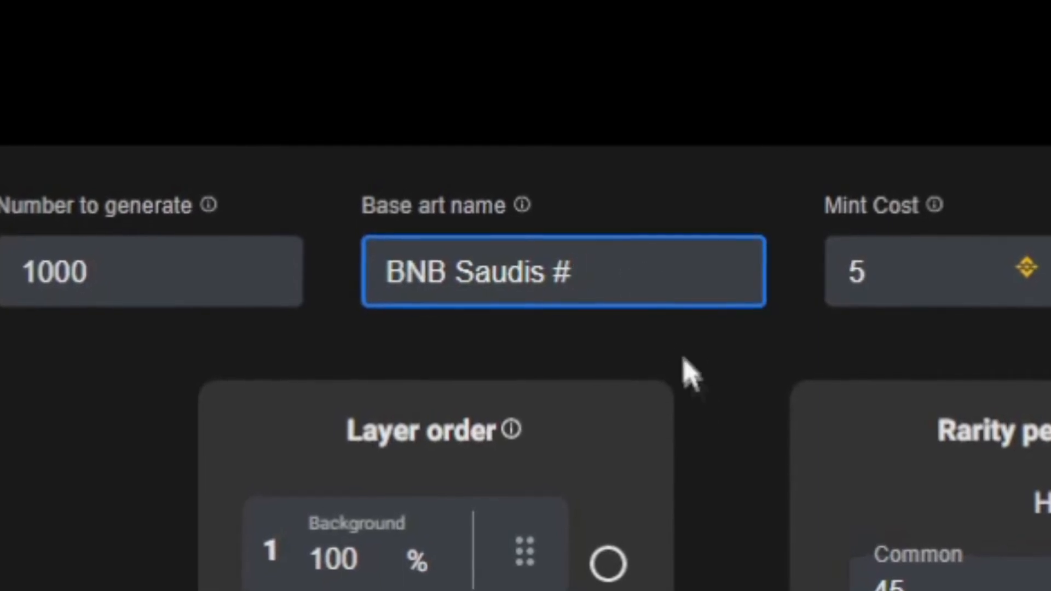
pyautogui.click(687, 371)
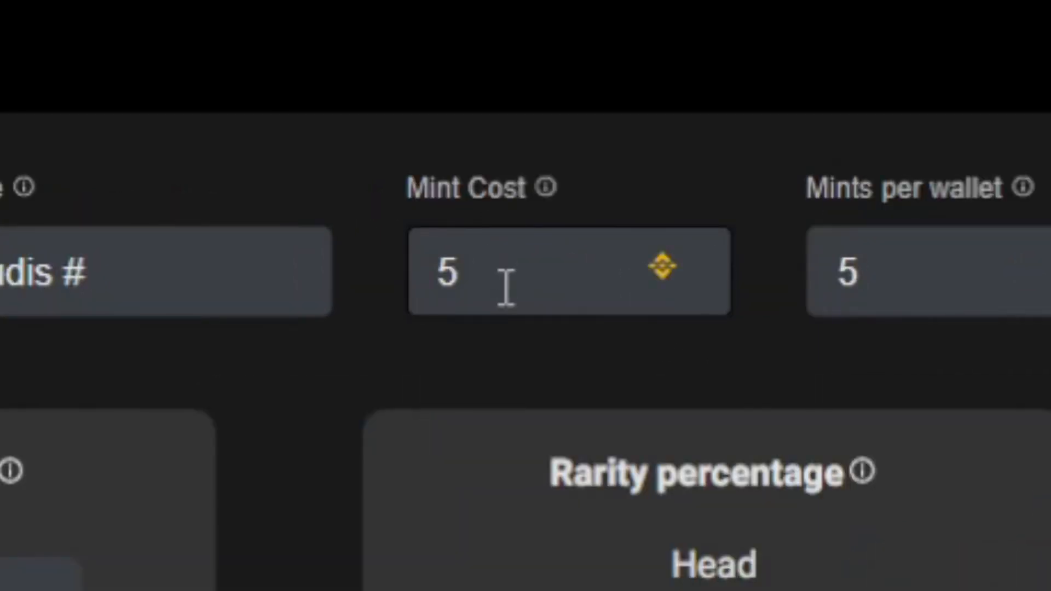
# Set the mint cost to 1 and the mints per wallet to 1
pyautogui.doubleClick(507, 289)
pyautogui.write('2')
pyautogui.click(350, 361)
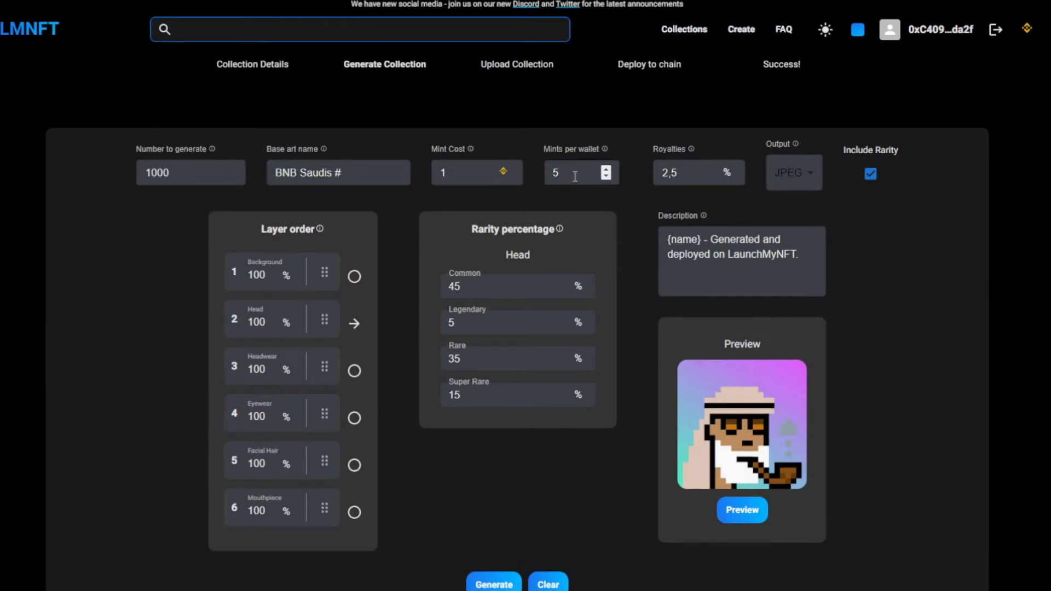
pyautogui.click(538, 180)
pyautogui.click(605, 170)
pyautogui.click(606, 177)
pyautogui.click(606, 176)
pyautogui.click(630, 210)
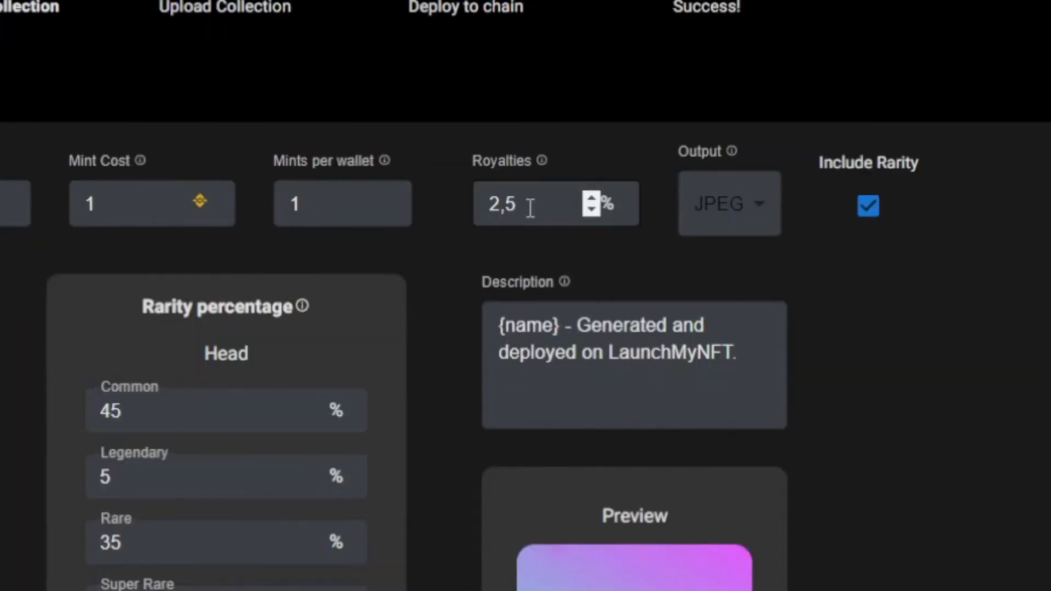
# Set the royalties to 5%
pyautogui.click(531, 208)
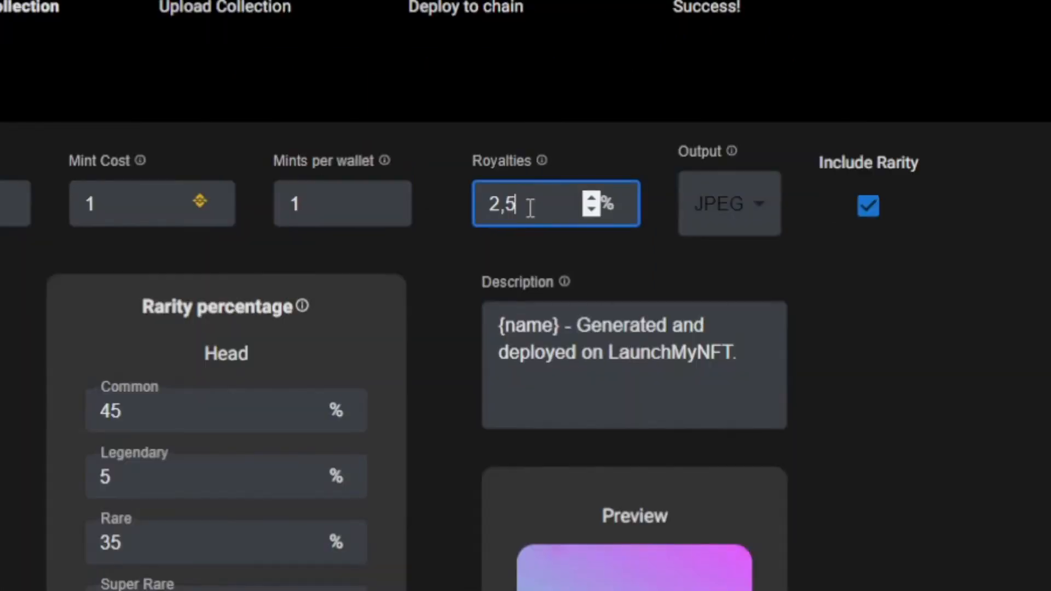
pyautogui.hotkey('ctrl', 'a')
pyautogui.write('5')
pyautogui.click(417, 271)
# Review the PNG and JPEG output types and the output explanation, keeping JPEG selected
pyautogui.click(731, 210)
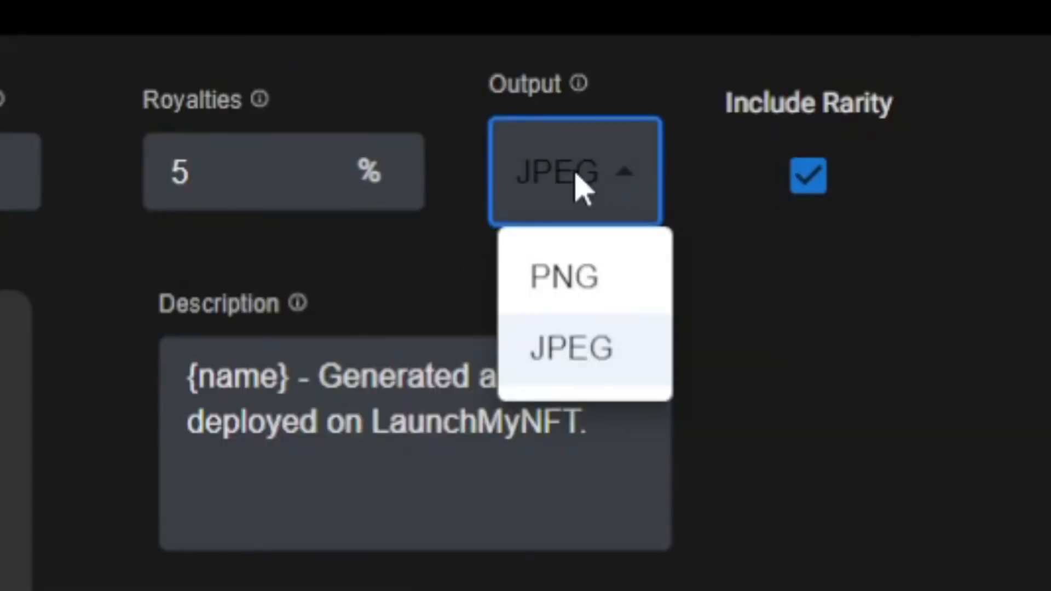
pyautogui.click(582, 189)
pyautogui.moveTo(561, 89)
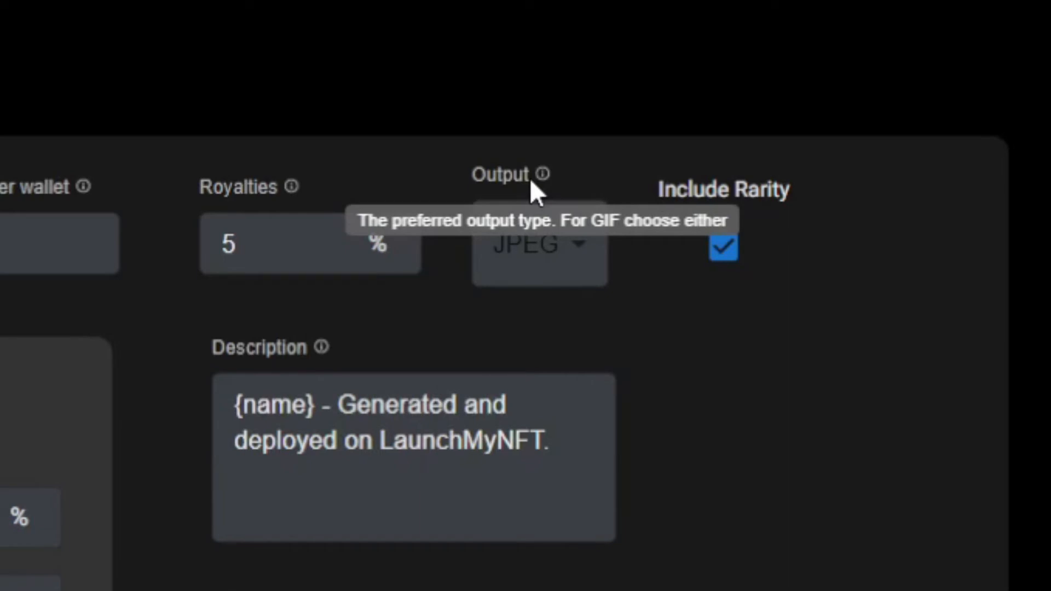
pyautogui.click(537, 242)
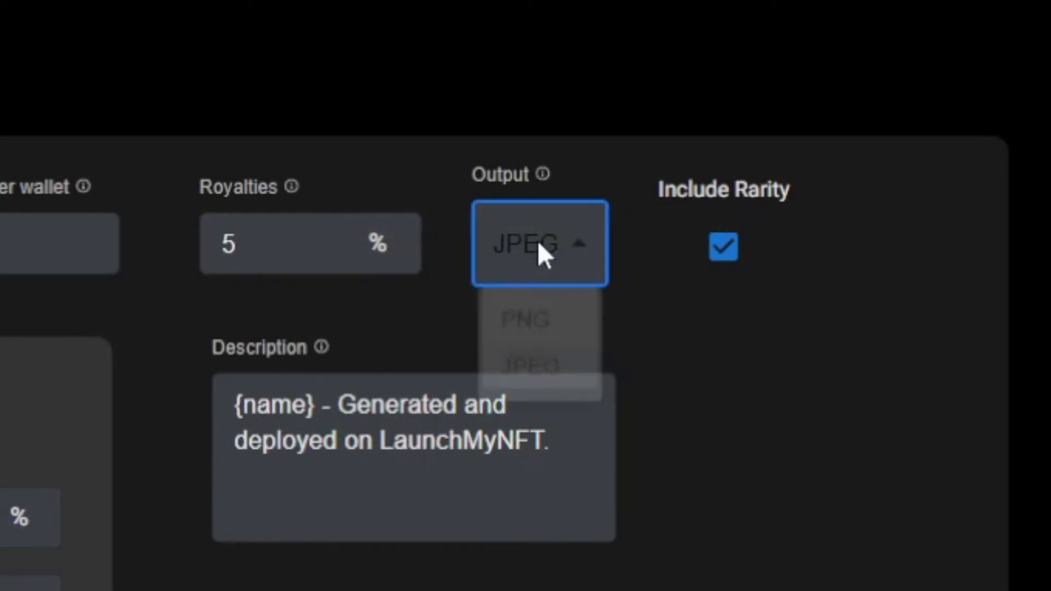
pyautogui.click(537, 244)
pyautogui.click(562, 254)
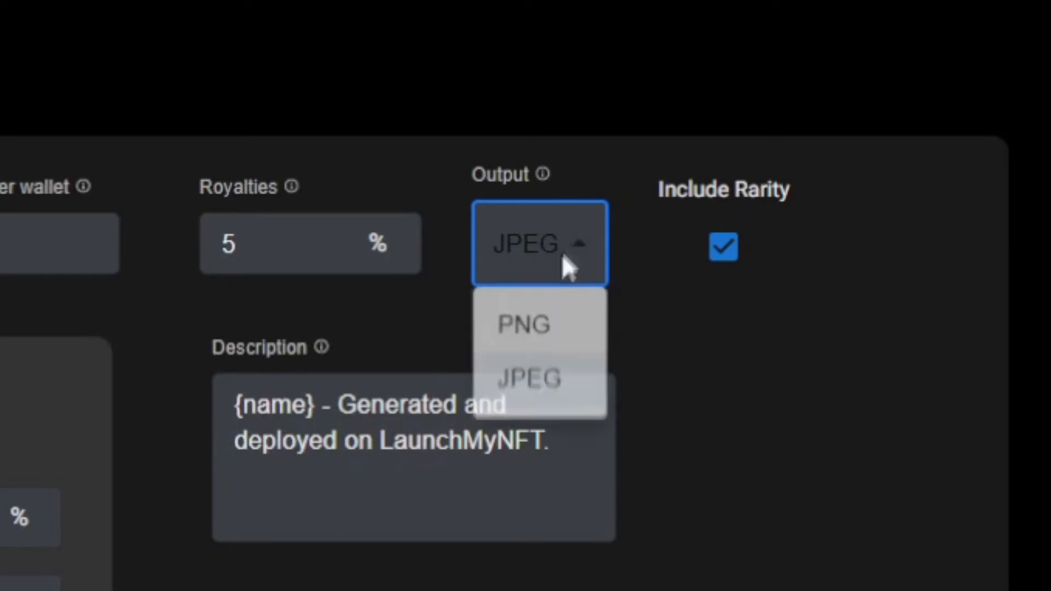
pyautogui.click(557, 252)
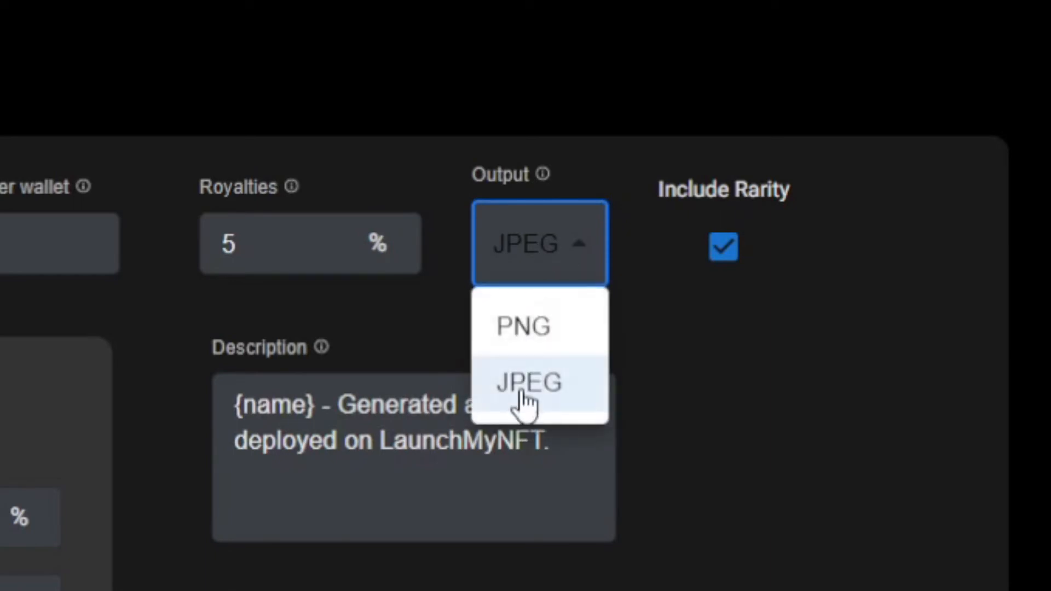
pyautogui.click(549, 232)
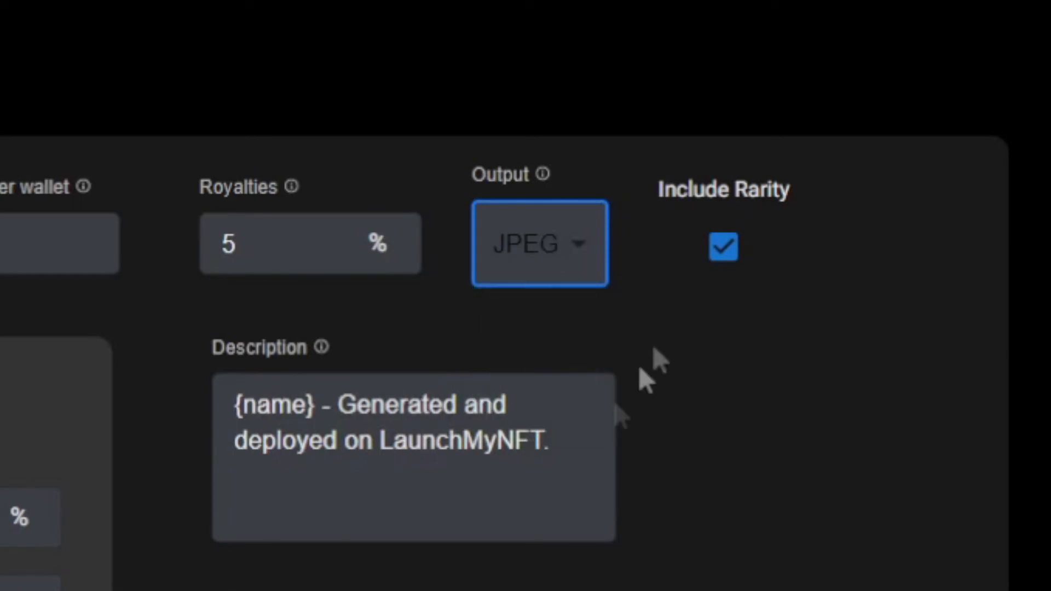
# Replace the default collection description with "Sol Saudis on bnb"
pyautogui.moveTo(578, 462); pyautogui.dragTo(460, 410)
pyautogui.moveTo(762, 239); pyautogui.dragTo(666, 239)
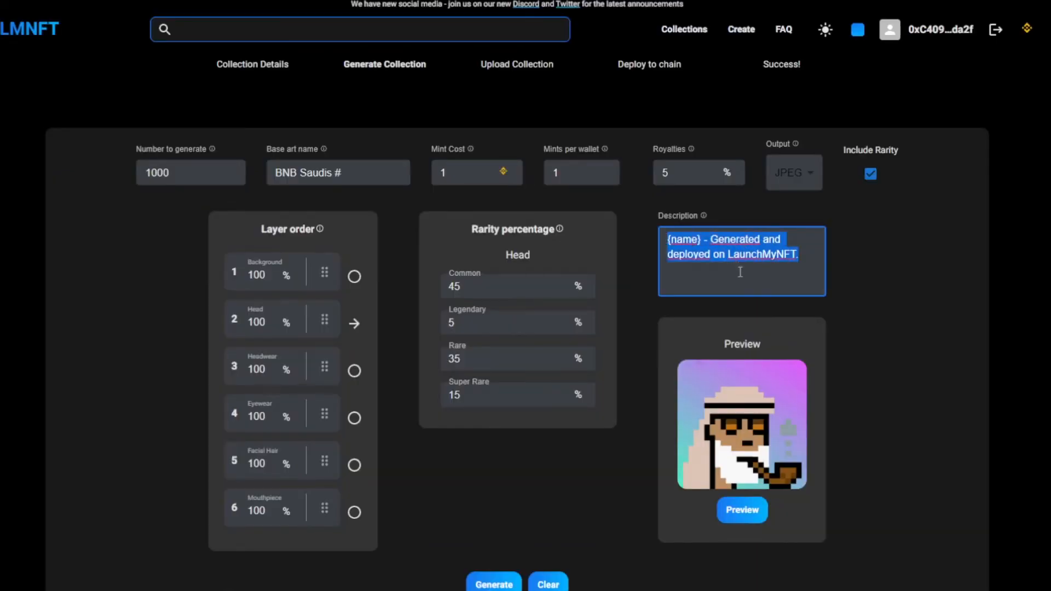
pyautogui.write('Sol Saudis on bnb')
pyautogui.click(863, 245)
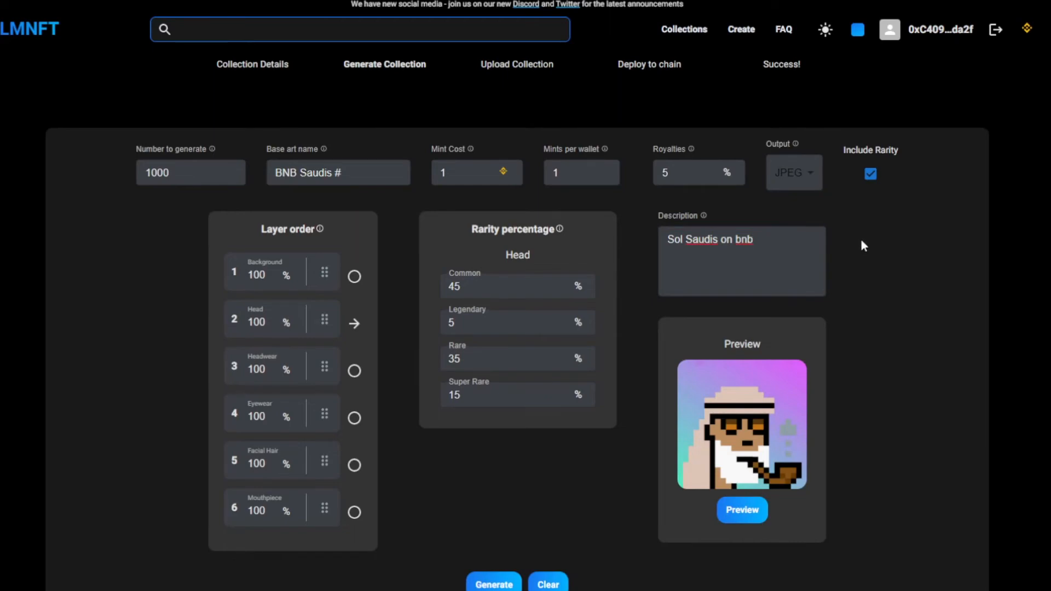
# Generate another random preview of the artwork and check it
pyautogui.scroll(-1, 825, 322)
pyautogui.click(745, 444)
pyautogui.scroll(1, 692, 401)
pyautogui.scroll(-1, 698, 428)
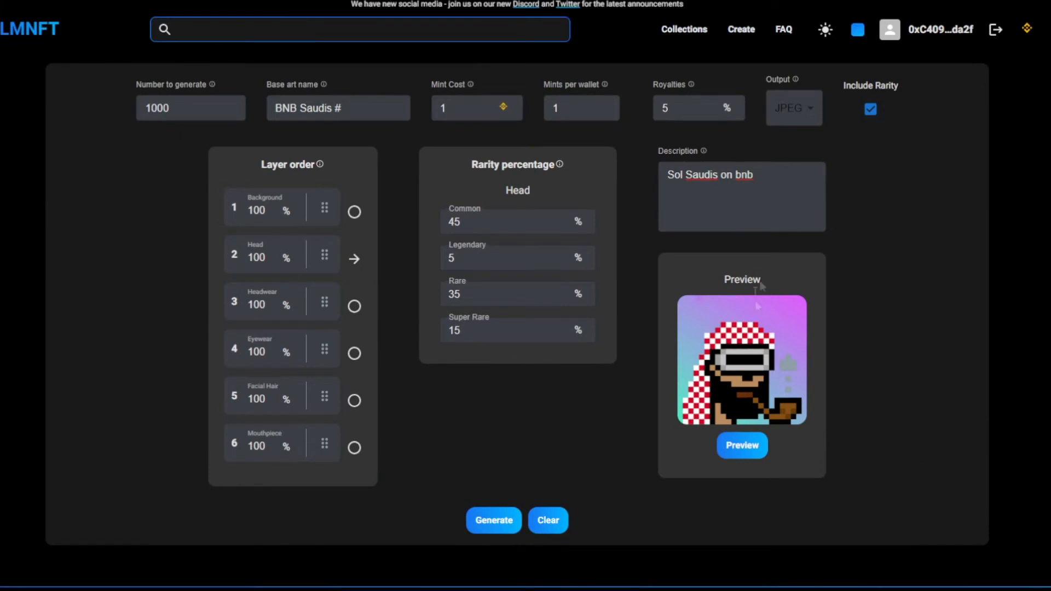
# Set the number to generate to 100 and generate the collection, dismissing the output folder selection
pyautogui.doubleClick(198, 110)
pyautogui.write('100')
pyautogui.click(156, 215)
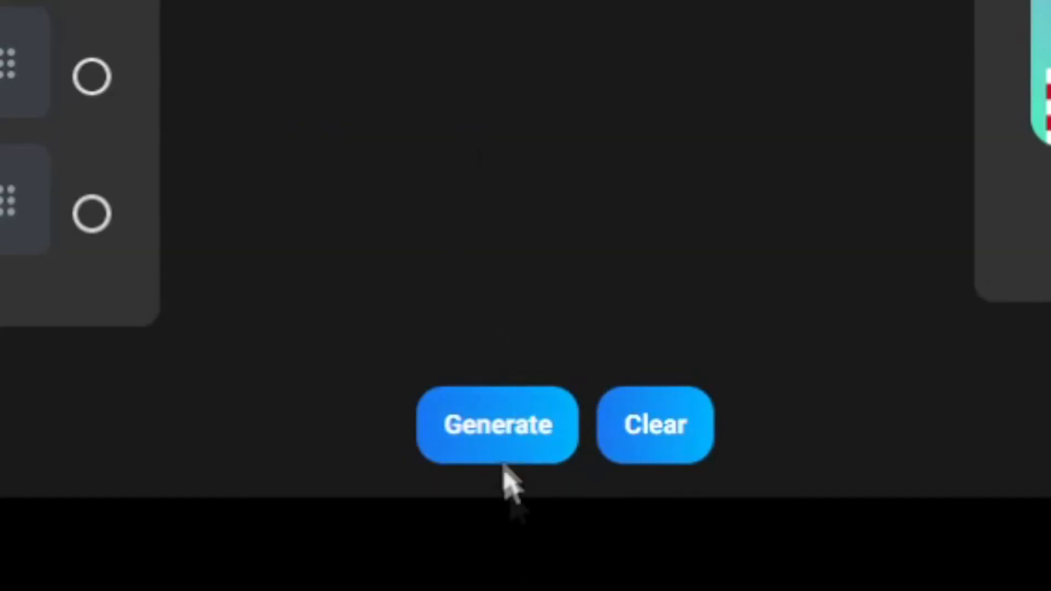
pyautogui.click(494, 529)
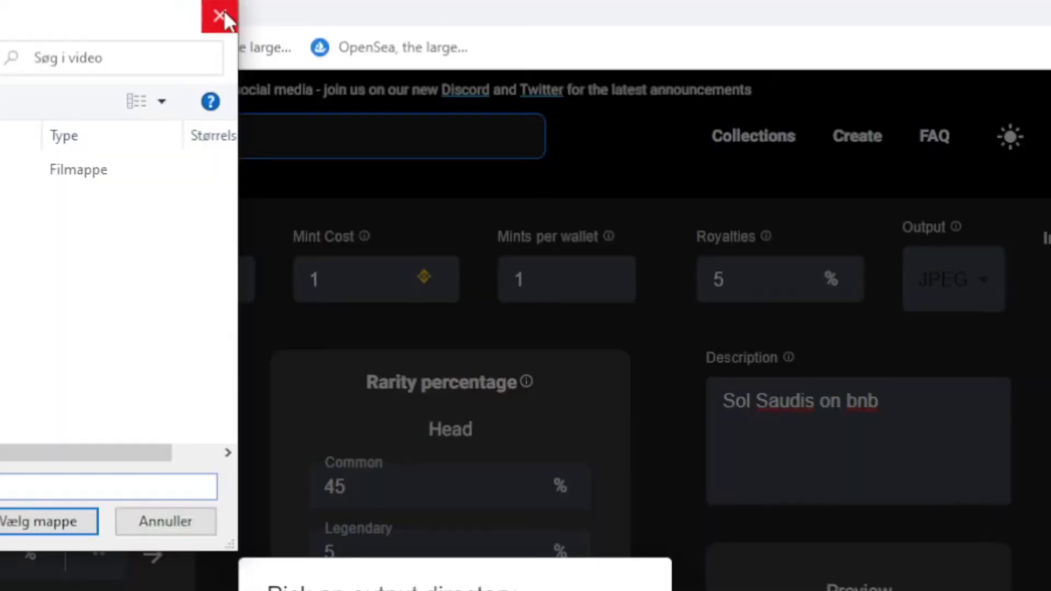
pyautogui.click(223, 19)
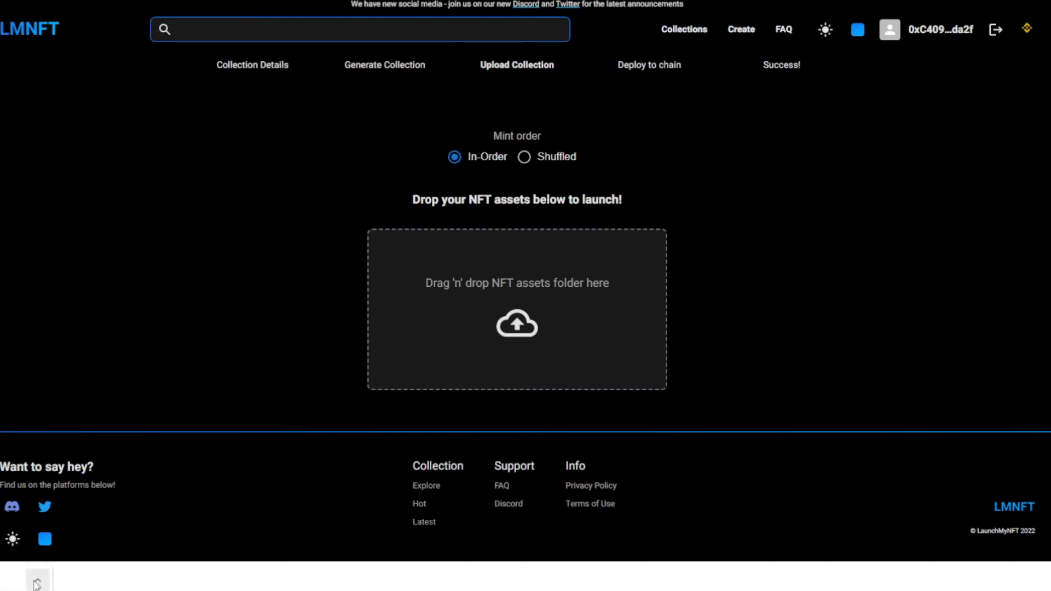
# Show the downloaded output (11) archive in its folder and open it down to the generated images
pyautogui.click(36, 581)
pyautogui.click(52, 539)
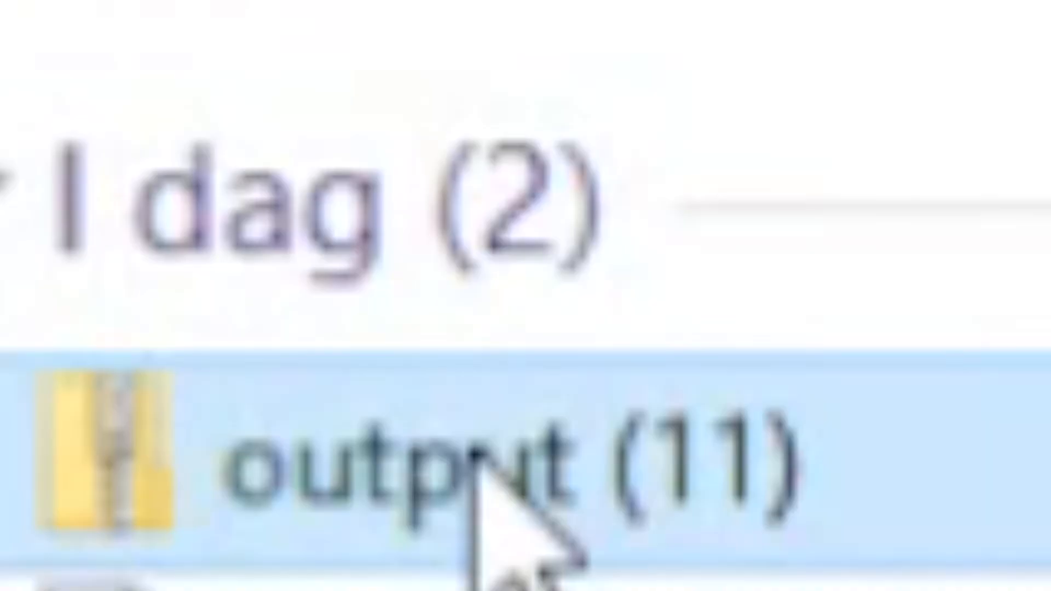
pyautogui.doubleClick(477, 454)
pyautogui.doubleClick(151, 43)
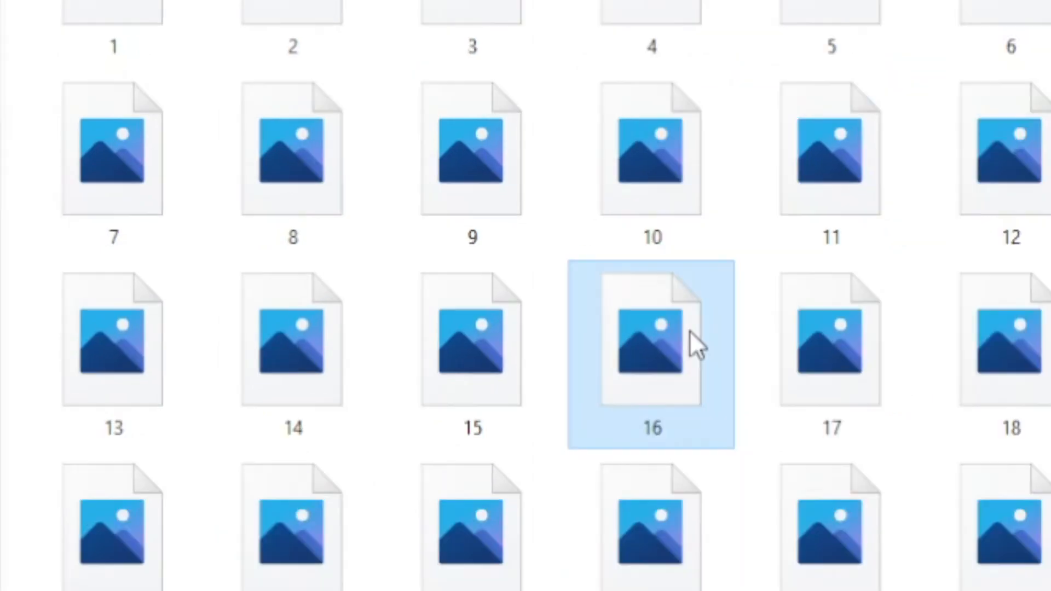
# View several of the generated images, including 16, 17 and 24, to check the artwork
pyautogui.doubleClick(689, 340)
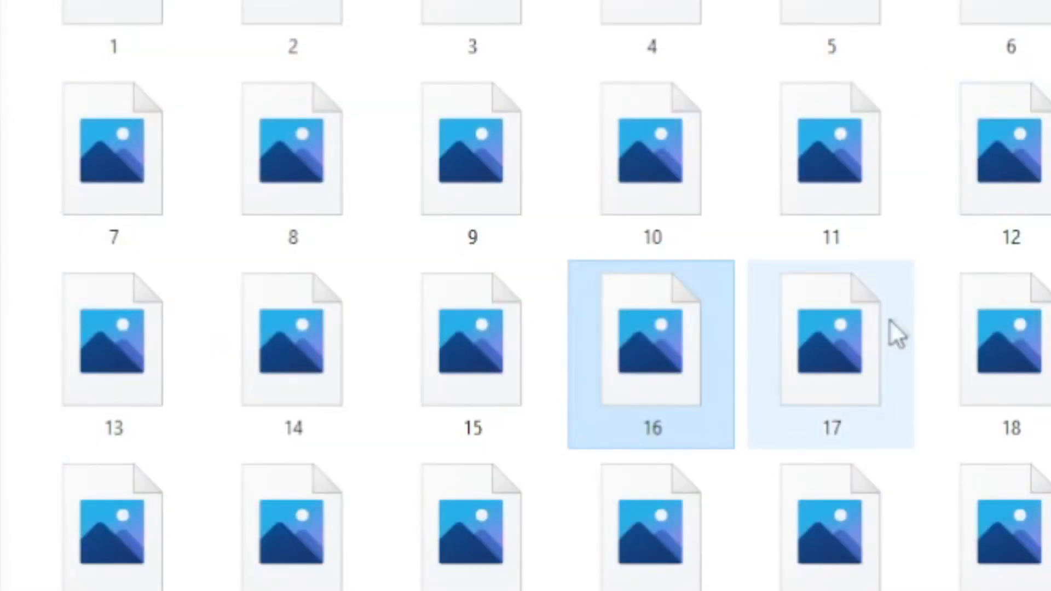
pyautogui.click(890, 323)
pyautogui.doubleClick(888, 320)
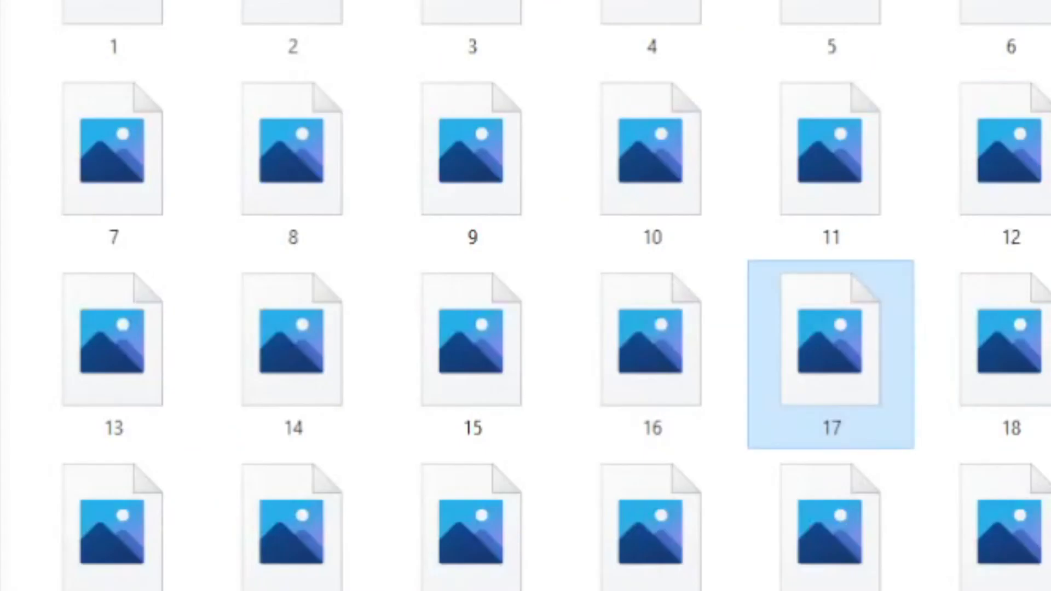
pyautogui.click(909, 517)
pyautogui.doubleClick(1010, 533)
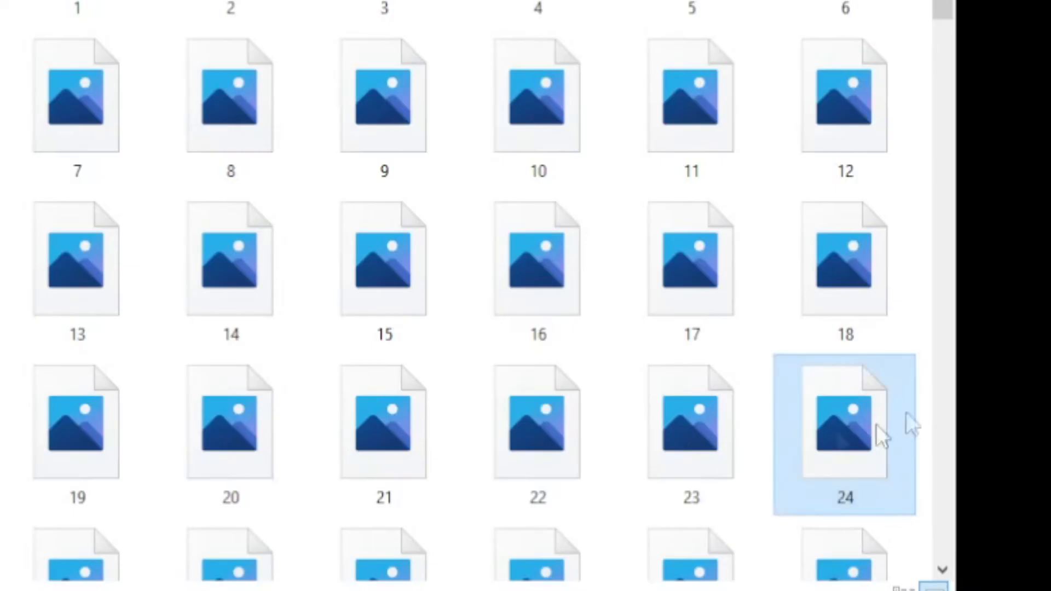
pyautogui.scroll(-3, 905, 422)
pyautogui.click(500, 393)
pyautogui.doubleClick(501, 393)
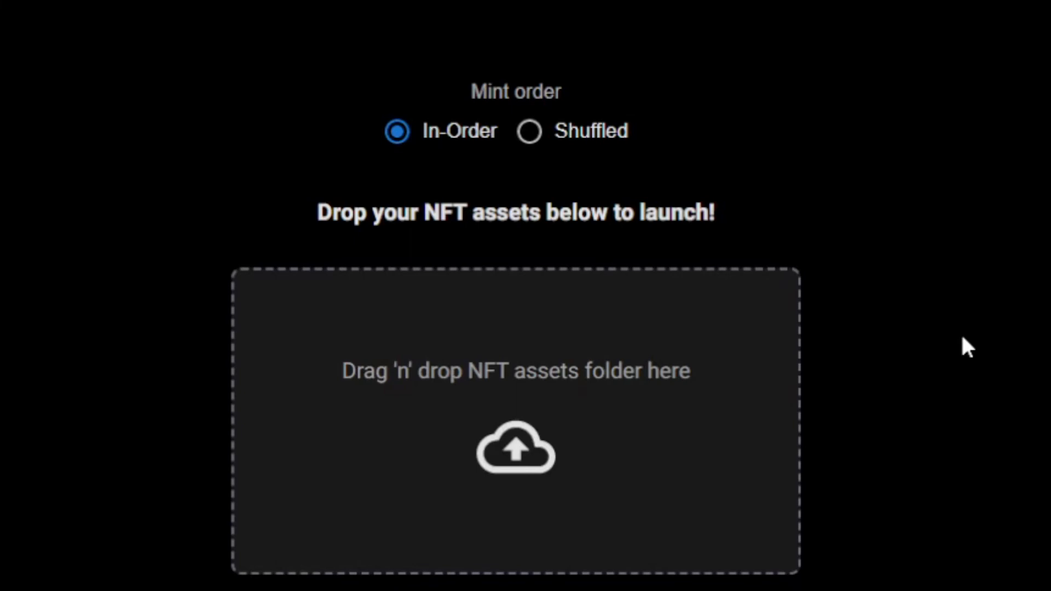
# Set the mint order to Shuffled
pyautogui.click(551, 139)
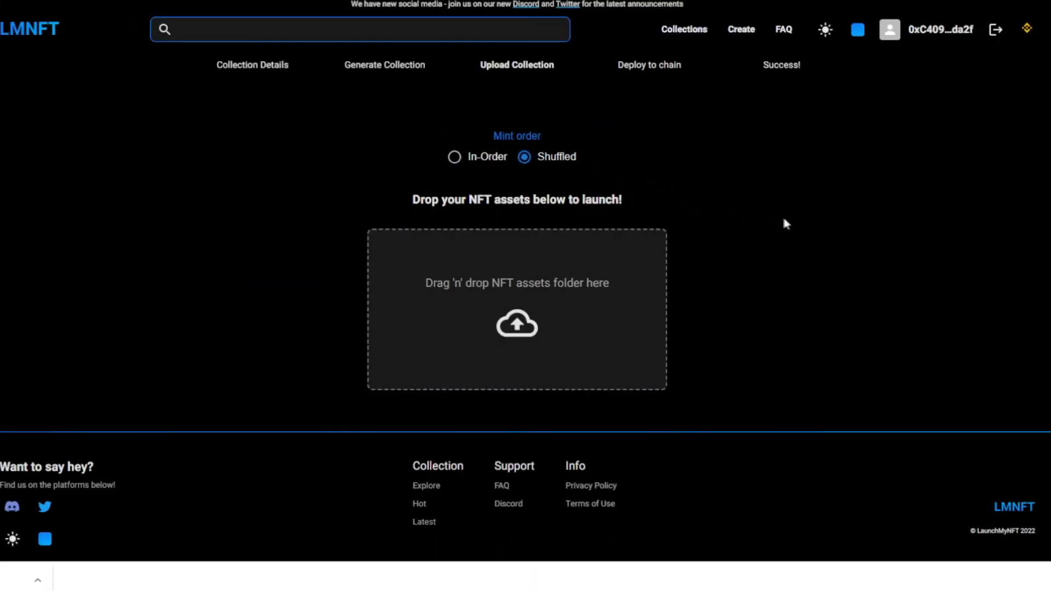
pyautogui.click(834, 237)
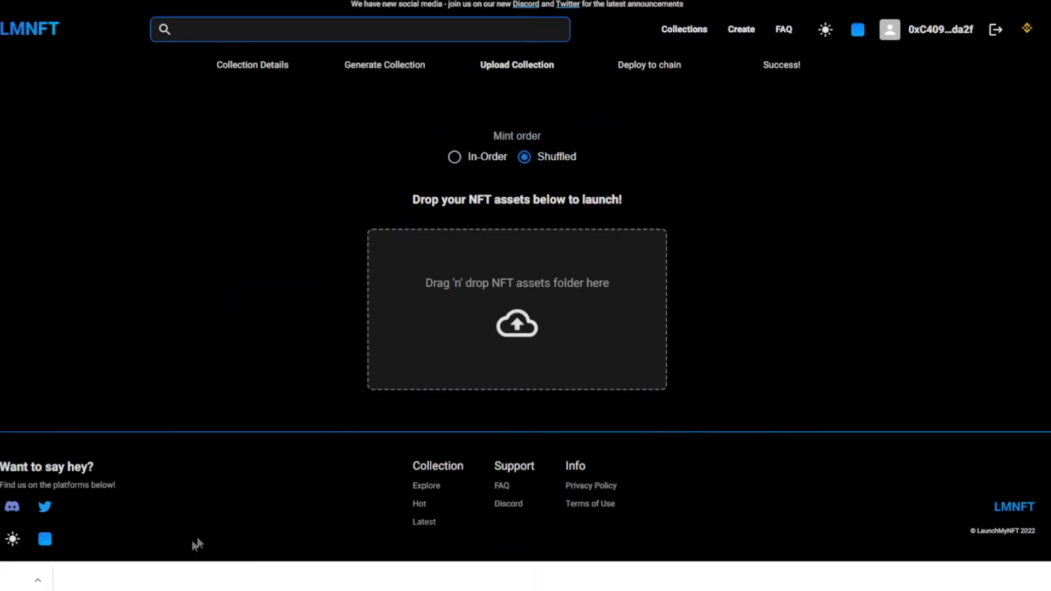
# Locate the downloaded output archive in its folder and extract all of its files
pyautogui.click(40, 578)
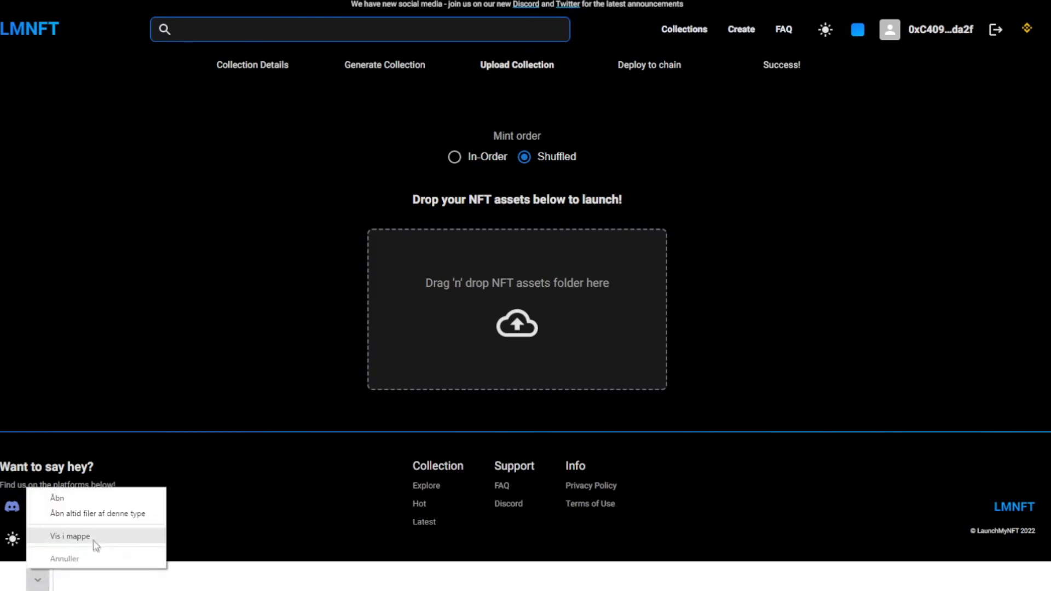
pyautogui.click(93, 539)
pyautogui.rightClick(882, 443)
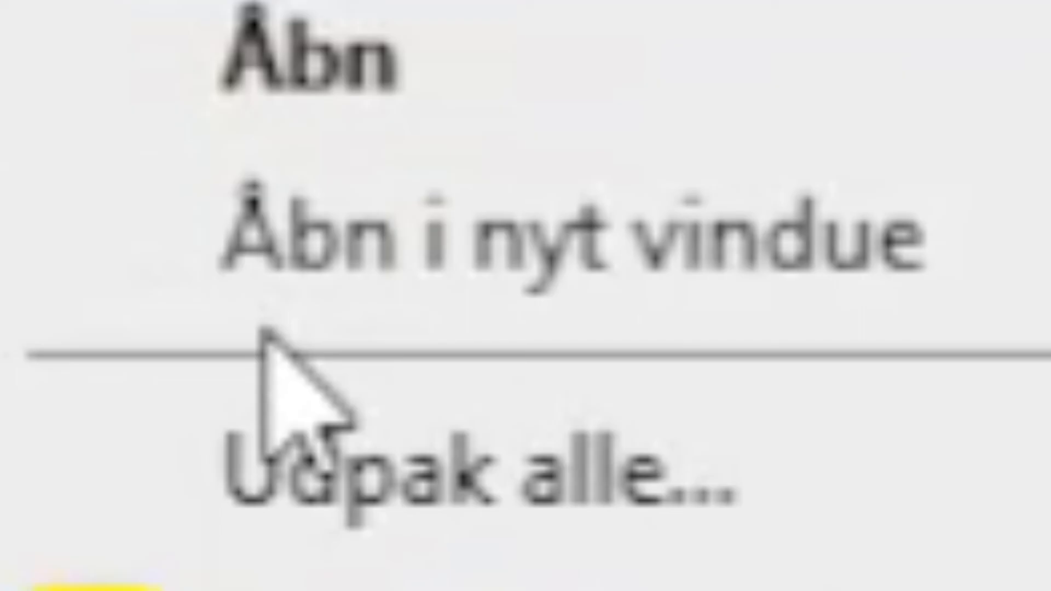
pyautogui.click(306, 471)
pyautogui.click(727, 539)
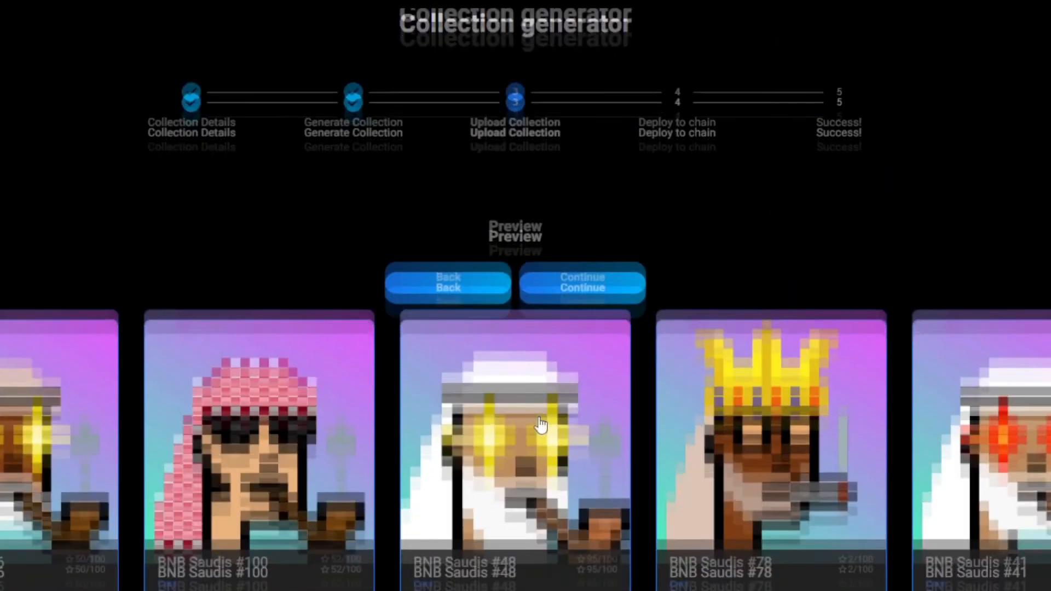
# Look through the preview of the NFT collection and continue with the upload
pyautogui.scroll(-15, 541, 424)
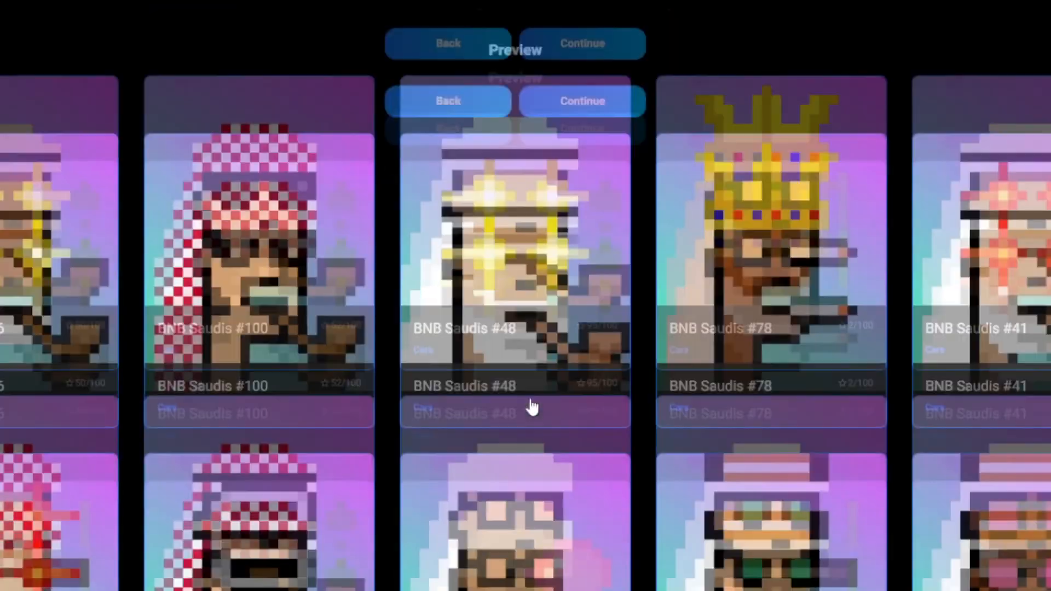
pyautogui.scroll(15, 622, 442)
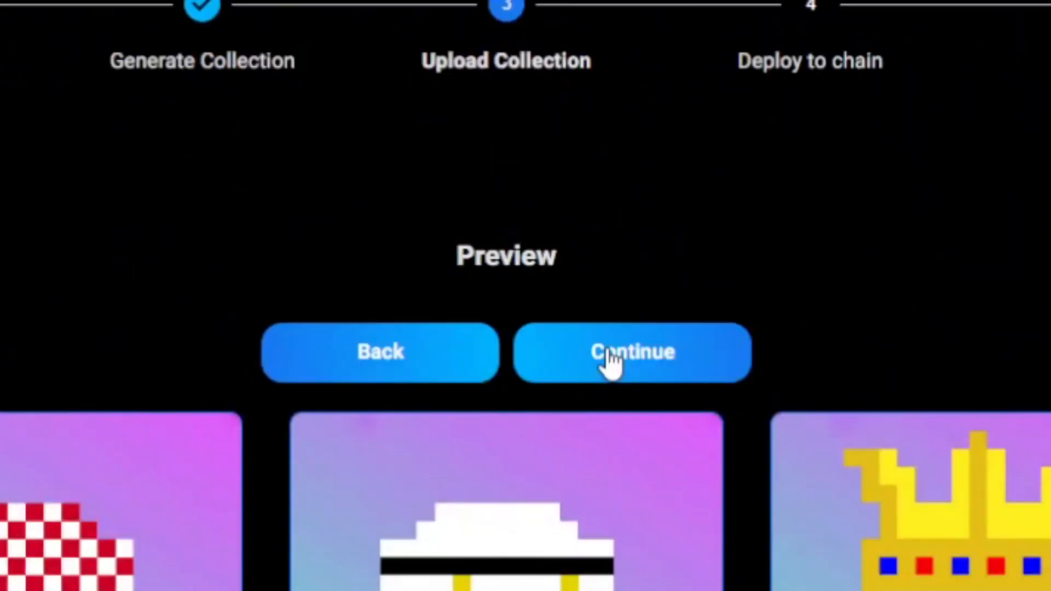
pyautogui.click(611, 355)
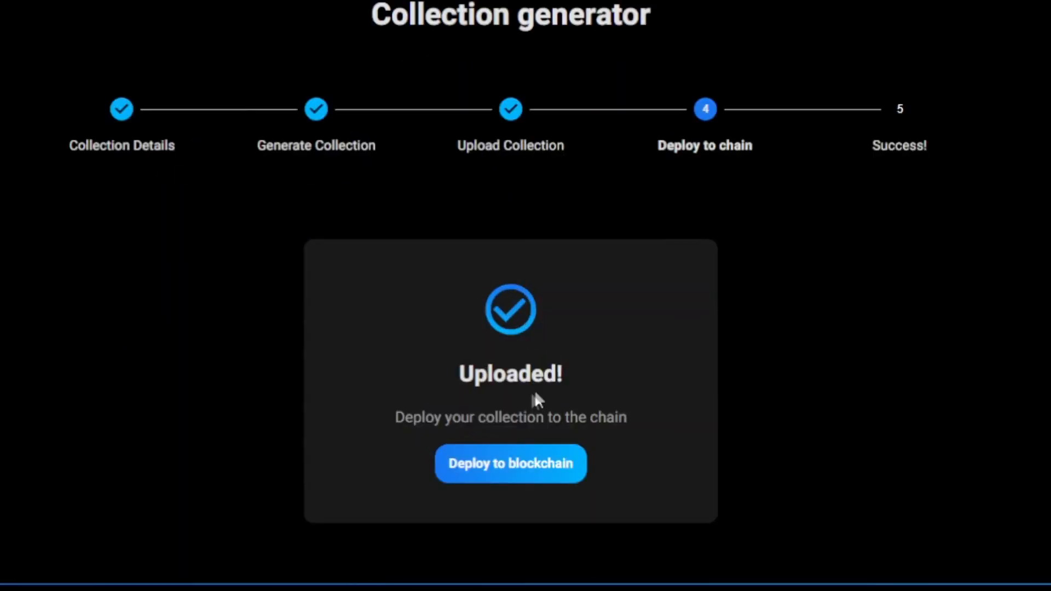
# Start deploying the uploaded collection to the blockchain and examine the total amount in the wallet's transaction request
pyautogui.click(476, 470)
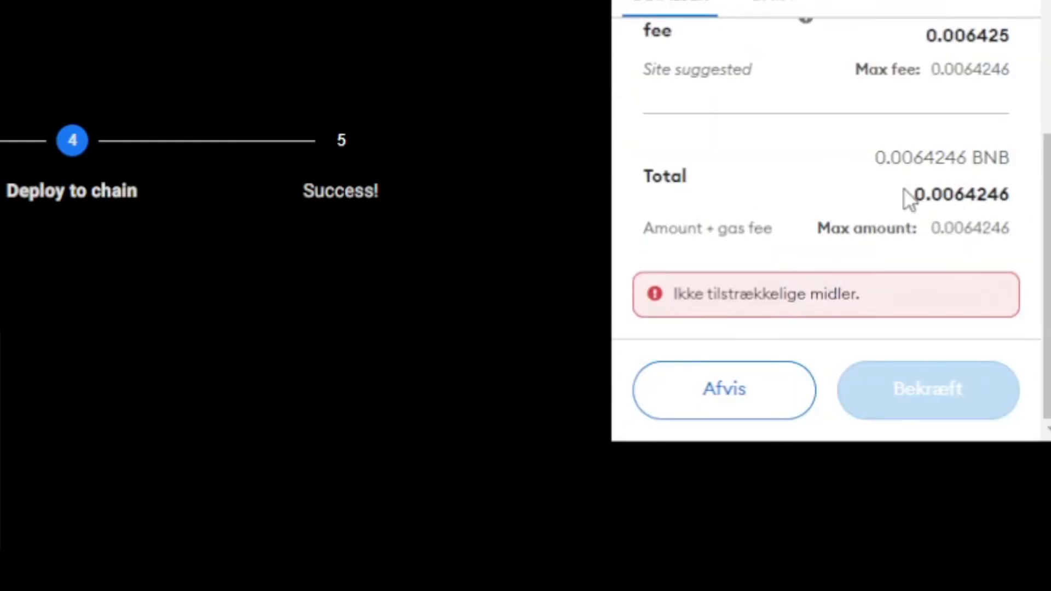
pyautogui.moveTo(911, 194); pyautogui.dragTo(942, 207)
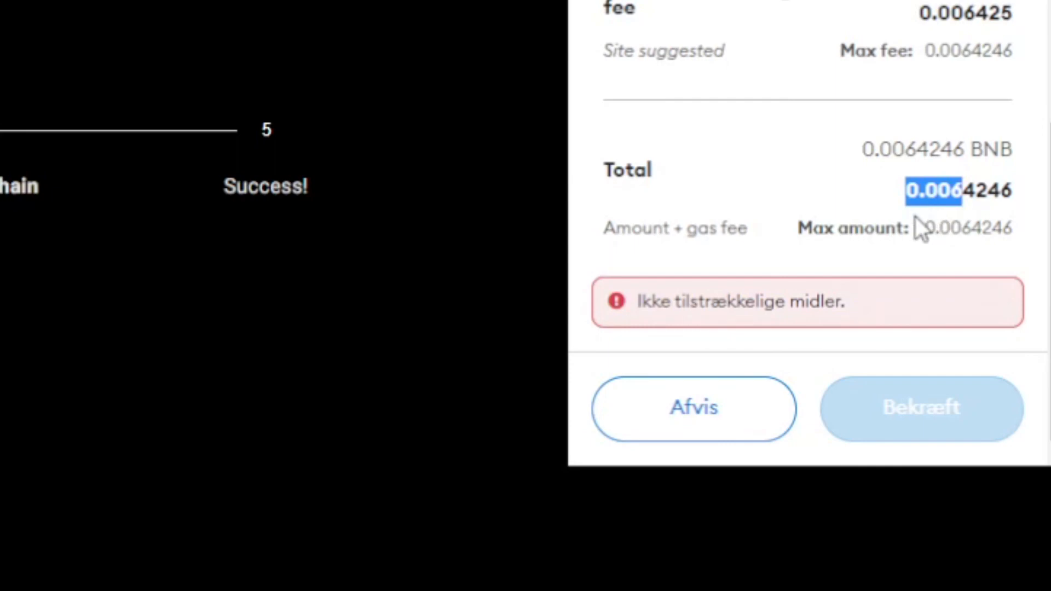